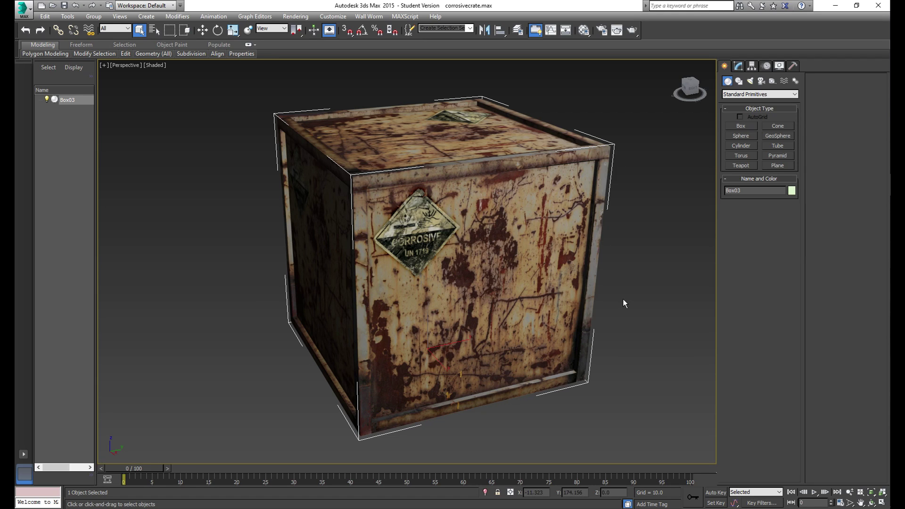
Step: Switch to File Explorer and look through the de_tutorial project's textures folder and the corrosive_crate files inside props
alt+middle_drag(623, 299, 641, 271)
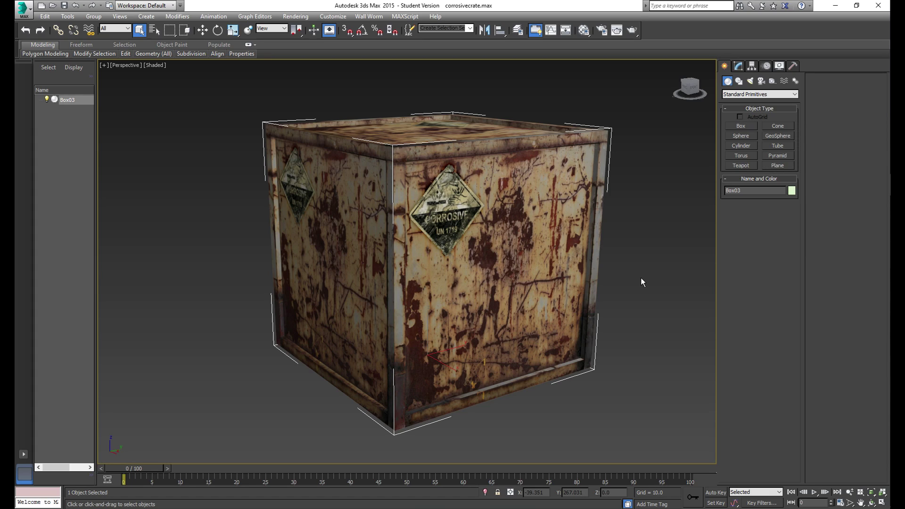
key(alt+Tab)
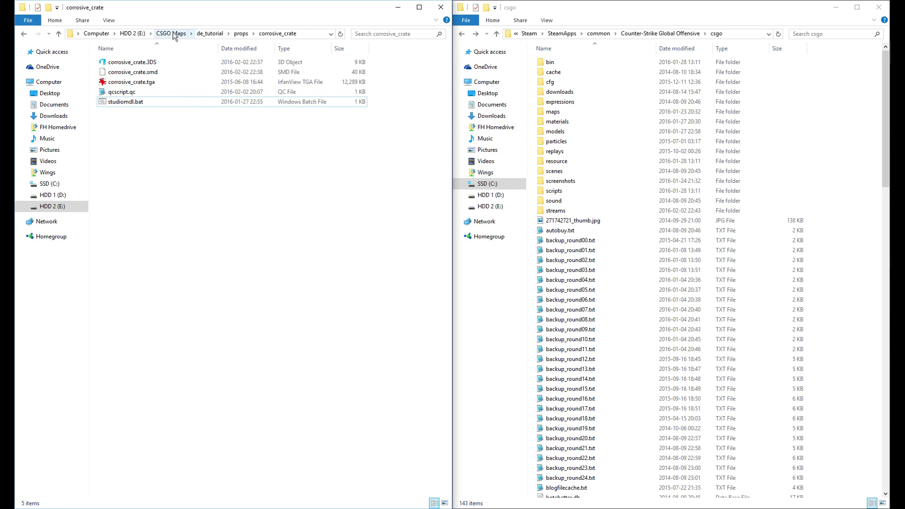
click(204, 35)
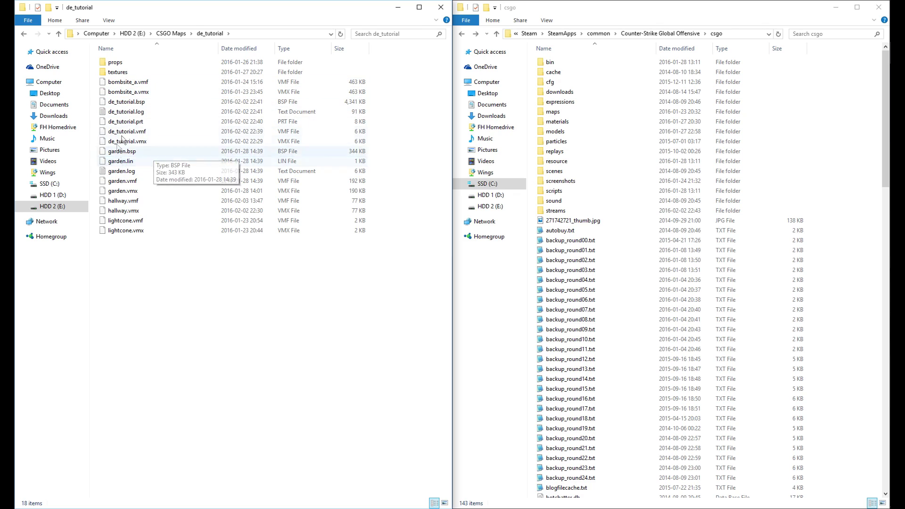
double_click(141, 71)
key(BackSpace)
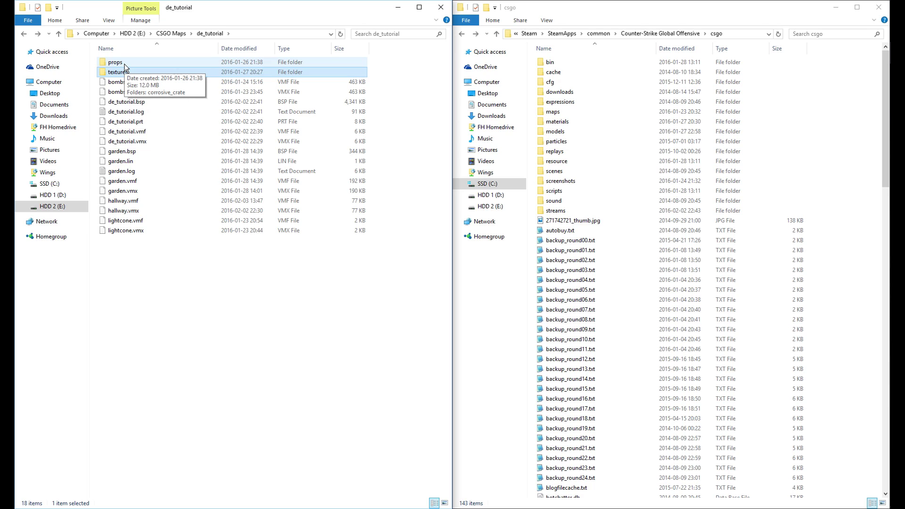
double_click(123, 64)
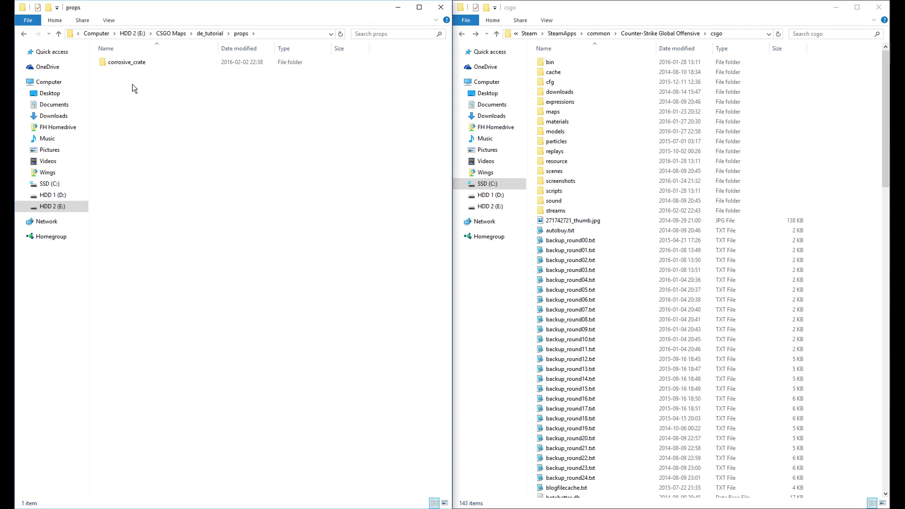
double_click(130, 64)
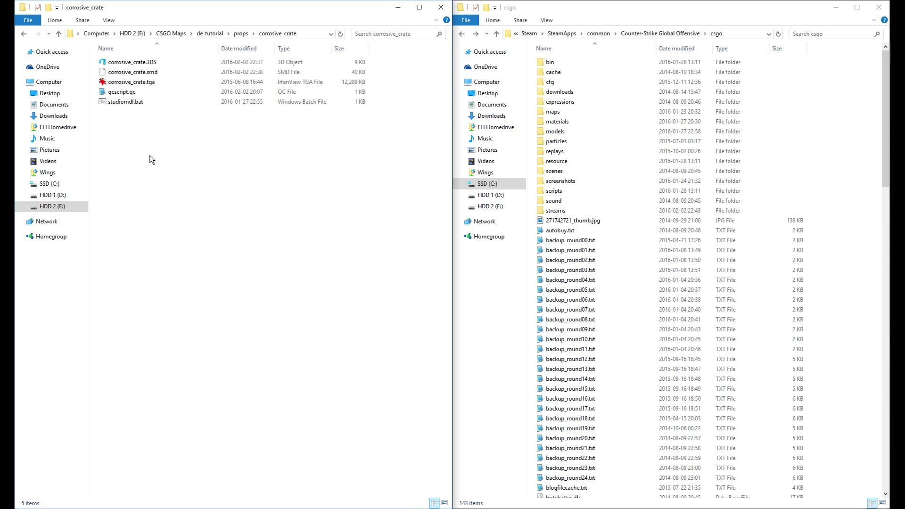
click(143, 64)
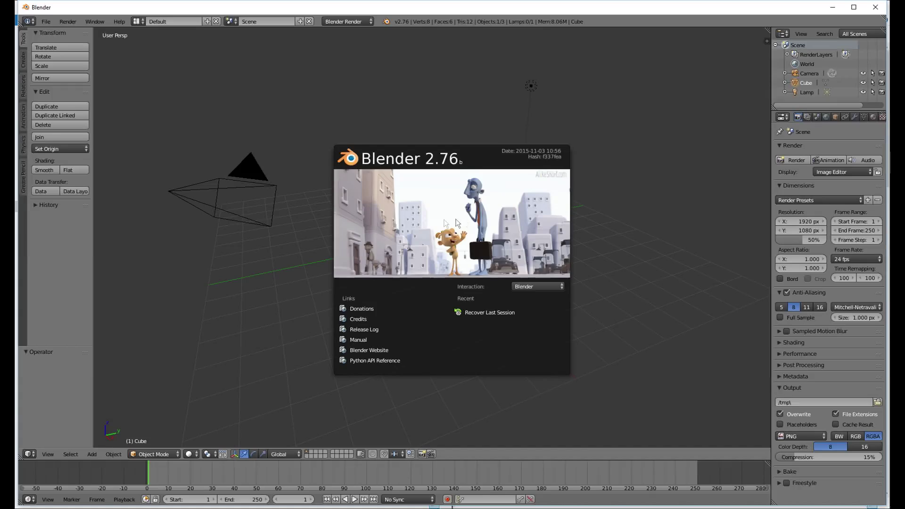
Step: Switch to Blender, dismiss the splash screen and delete the default cube from the scene
click(456, 223)
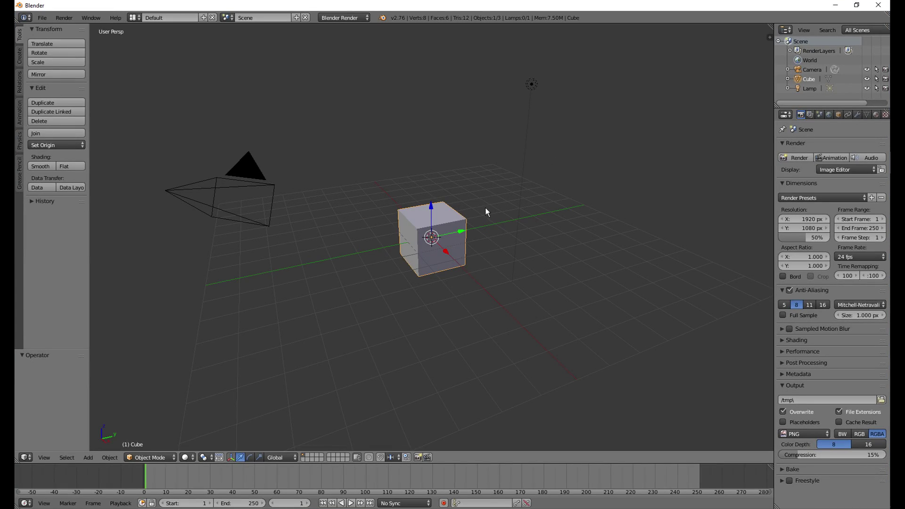
right_click(246, 174)
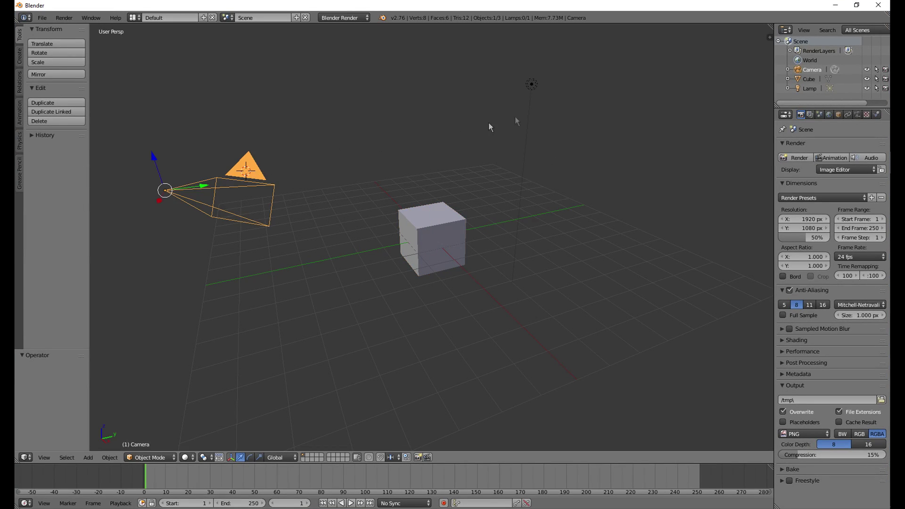
right_click(532, 85)
right_click(443, 227)
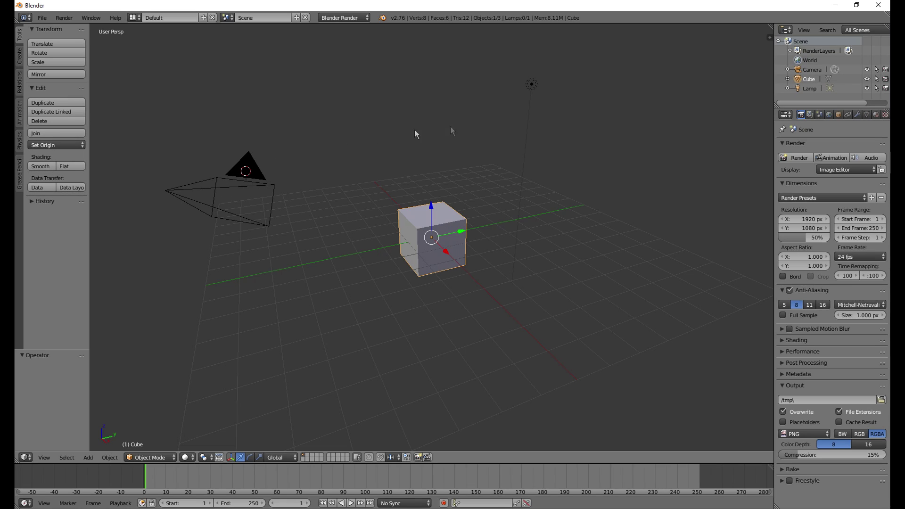
key(x)
click(437, 221)
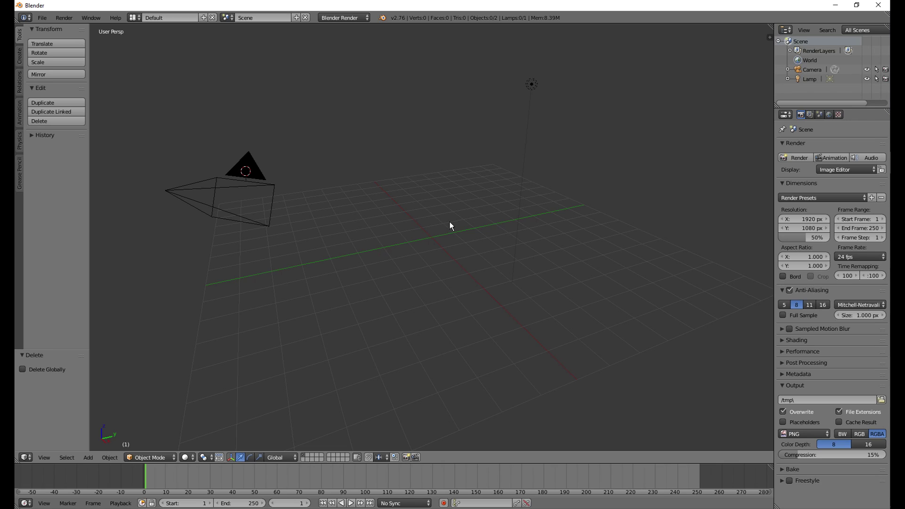
Step: Import the 3D Studio model corrosive_crate.3DS from the E:\CSGO Maps\de_tutorial\props\corrosive_crate folder
click(43, 19)
mouse_move(68, 193)
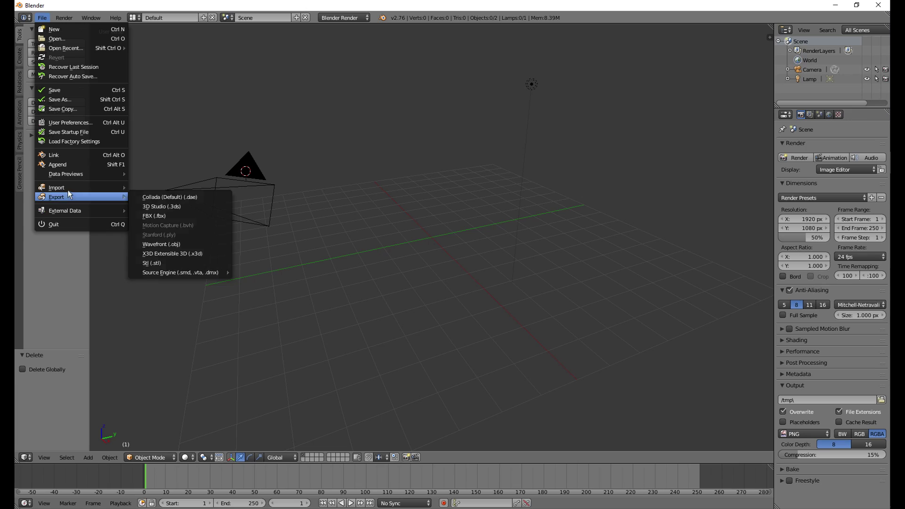
click(178, 196)
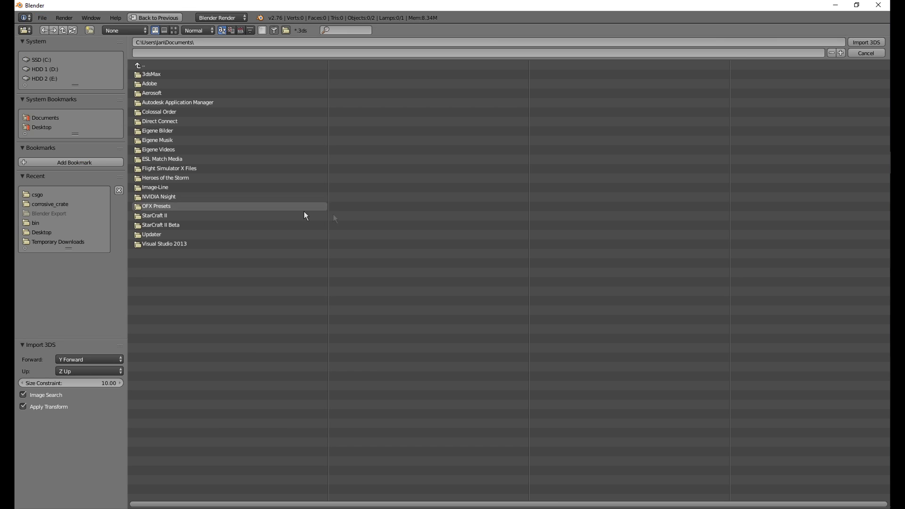
click(52, 203)
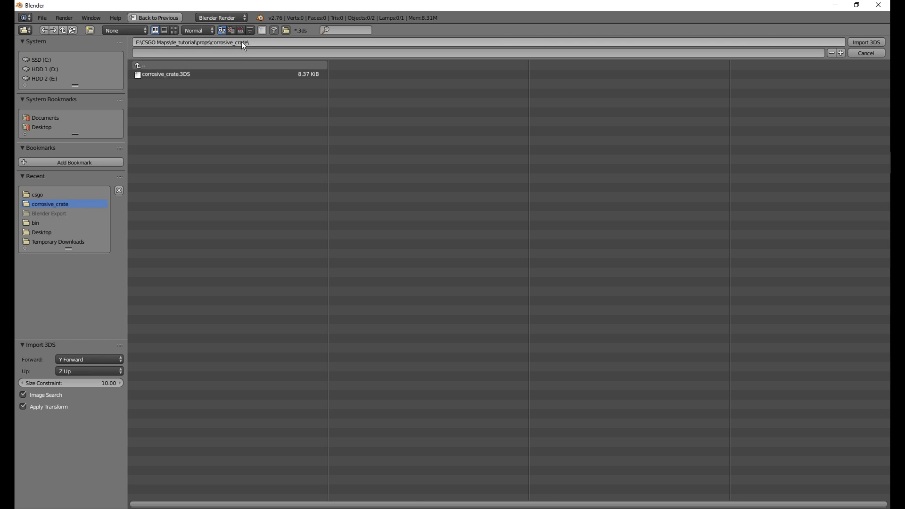
click(187, 74)
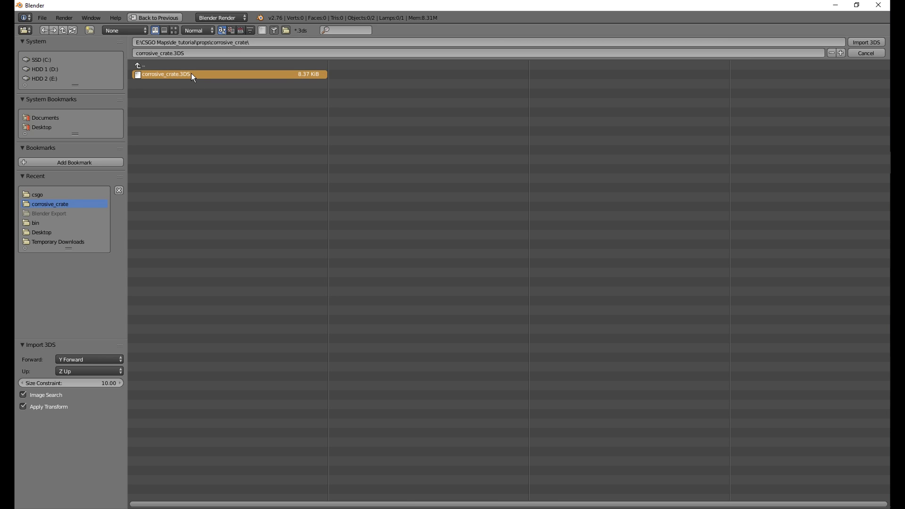
double_click(190, 74)
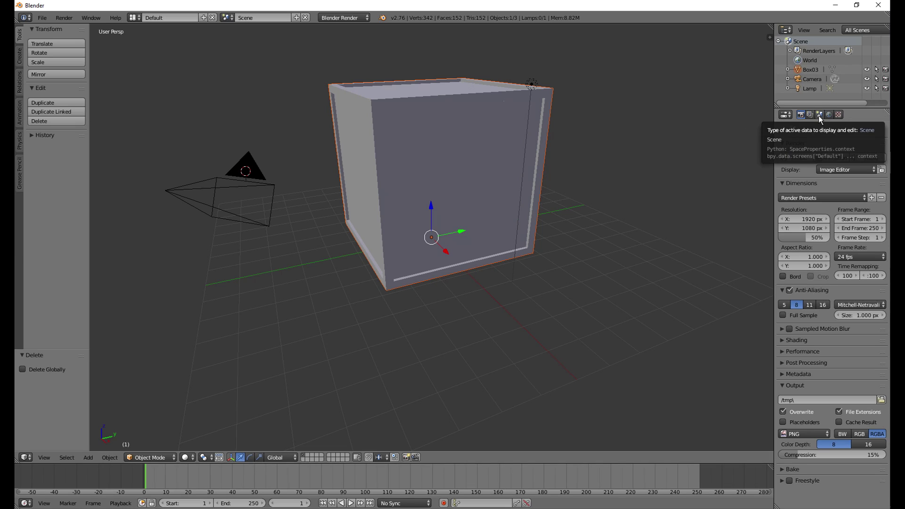
Step: Select the imported Box03 crate and set the scene units to Metric
click(811, 70)
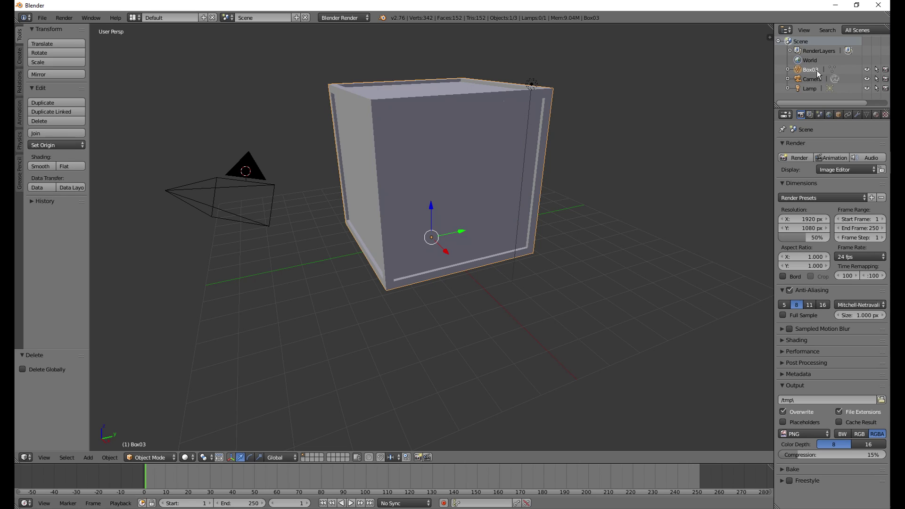
click(820, 115)
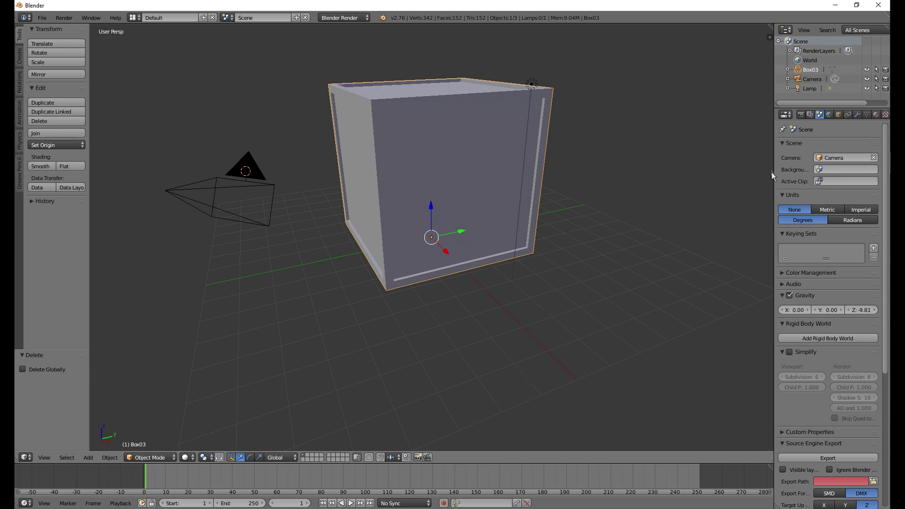
click(833, 210)
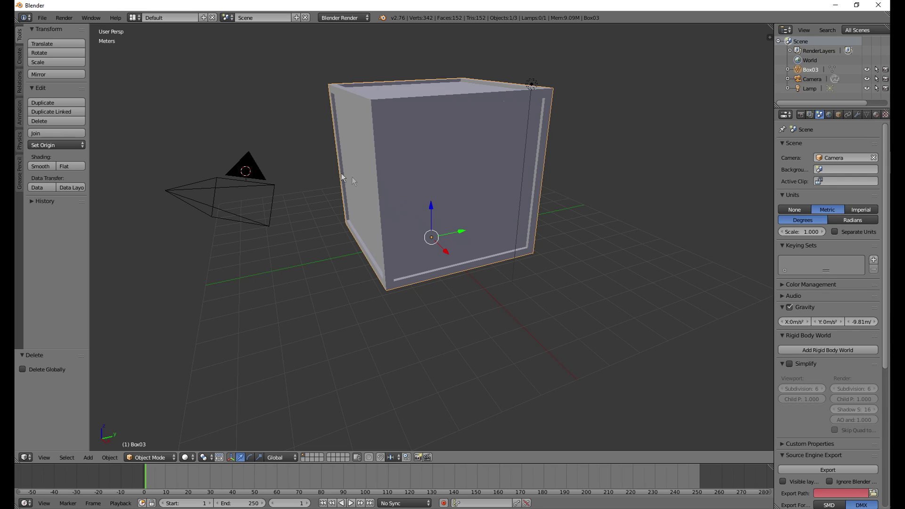
Step: Add a cube mesh with a radius of 26 m as a size reference for the crate
key(shift+a)
mouse_move(267, 237)
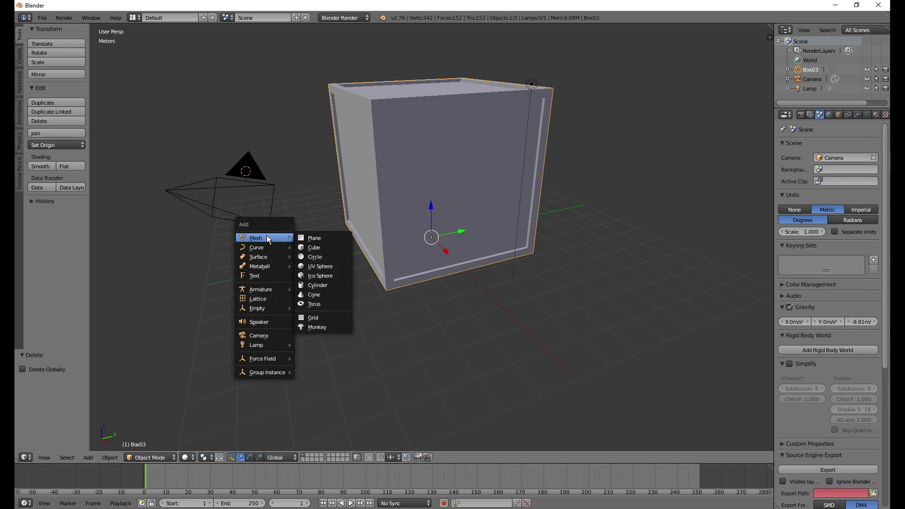
click(314, 247)
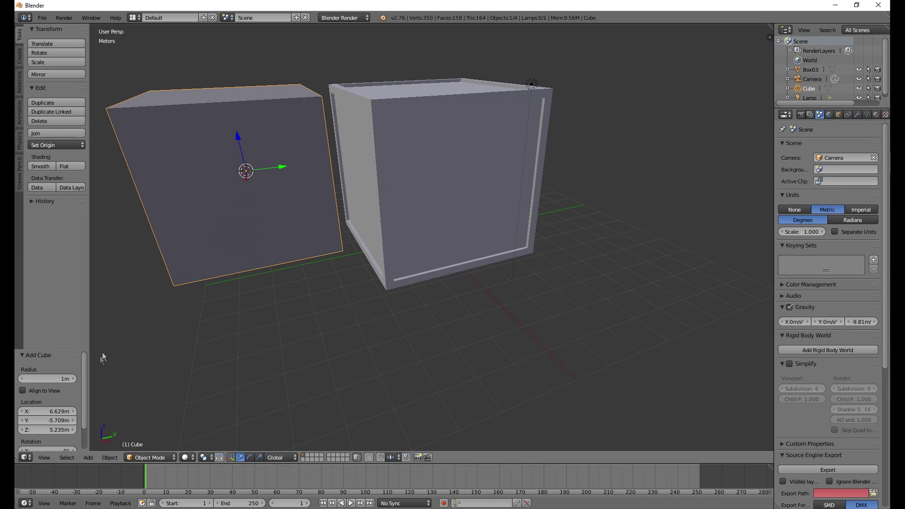
click(64, 378)
text(3)
text(26)
key(Return)
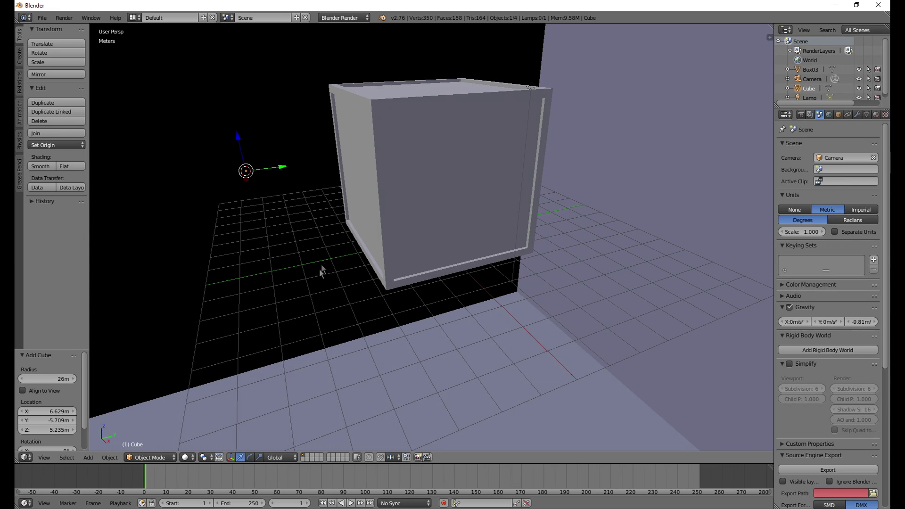
Step: Scale the crate up against the reference cube, first by about 5.16 and again by about 1.95
scroll(313, 241, down, 6)
scroll(322, 247, down, 8)
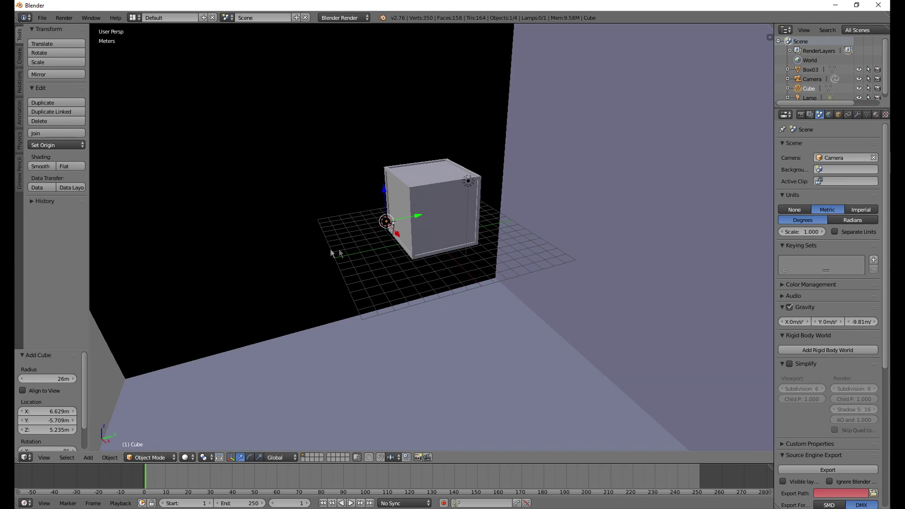
right_click(433, 198)
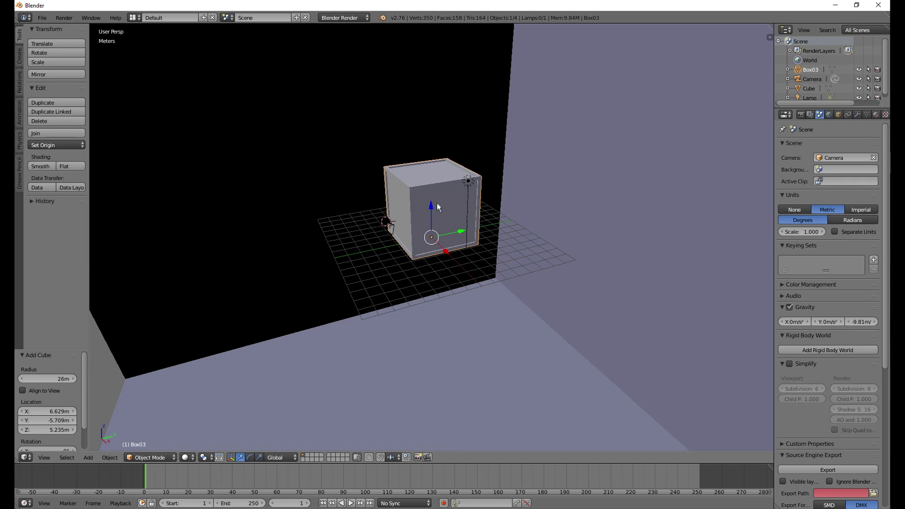
key(s)
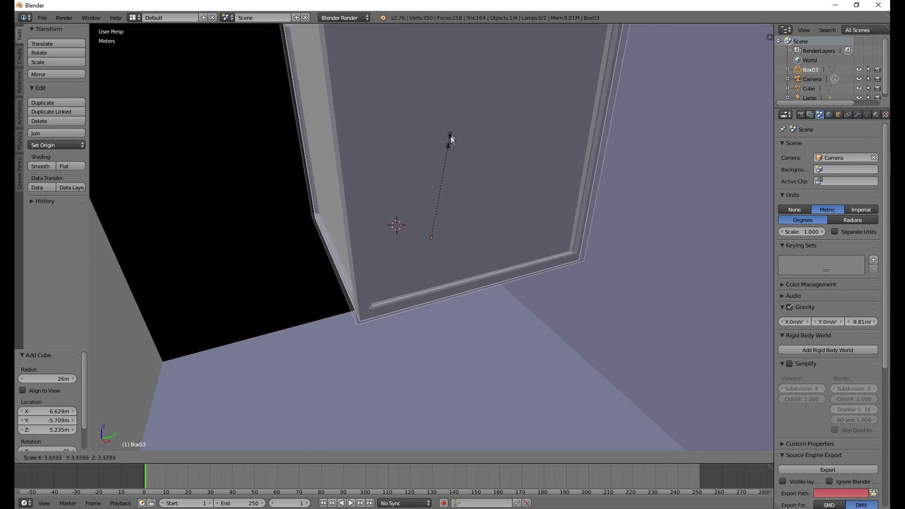
click(467, 115)
scroll(466, 146, down, 4)
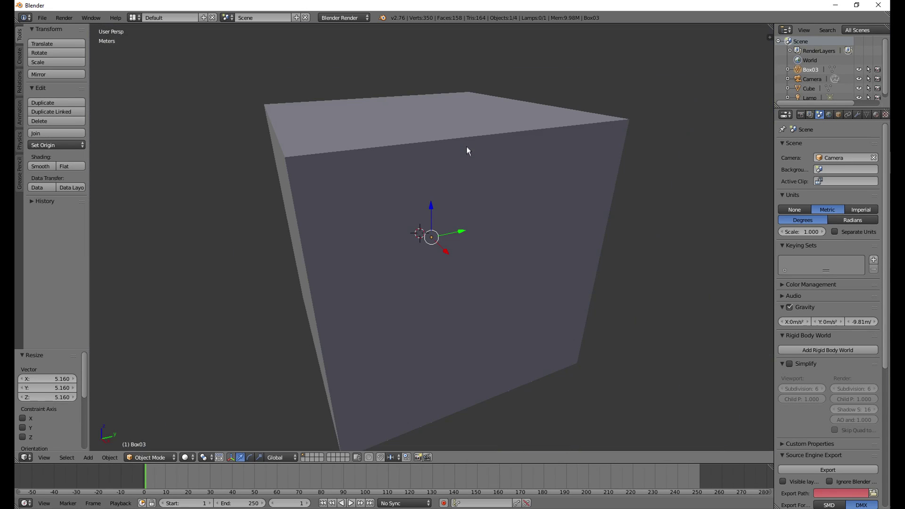
key(s)
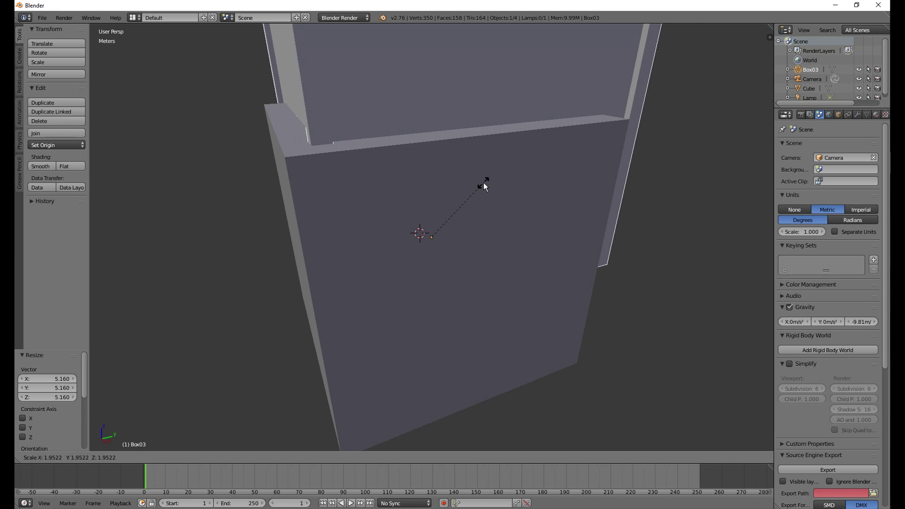
click(483, 186)
Step: Delete the 26 m reference cube from the scene
click(542, 255)
right_click(543, 255)
key(x)
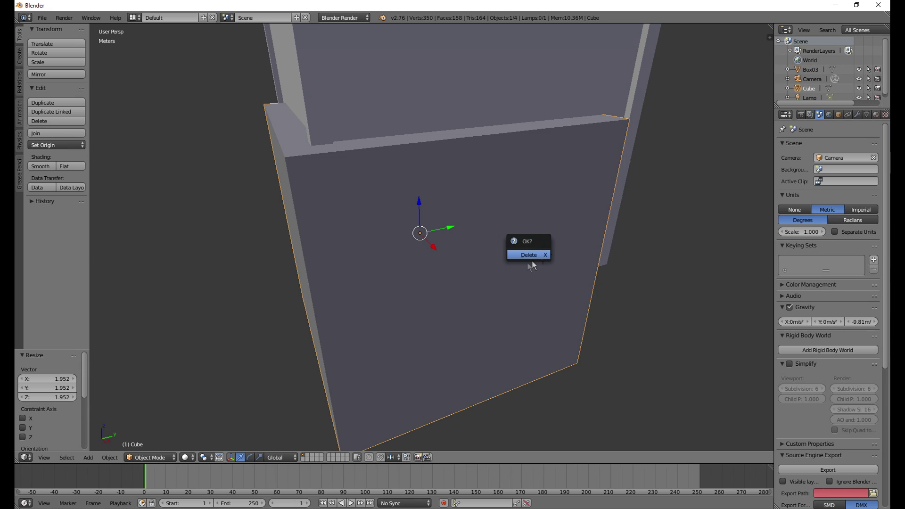
click(529, 255)
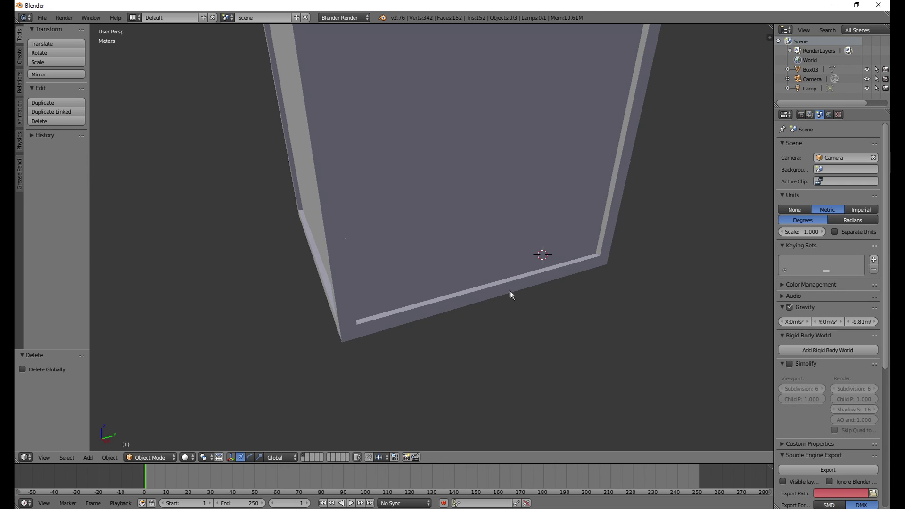
Step: Select the enlarged crate and inspect its sides and lower corners from several angles
right_click(506, 271)
middle_drag(490, 267, 422, 276)
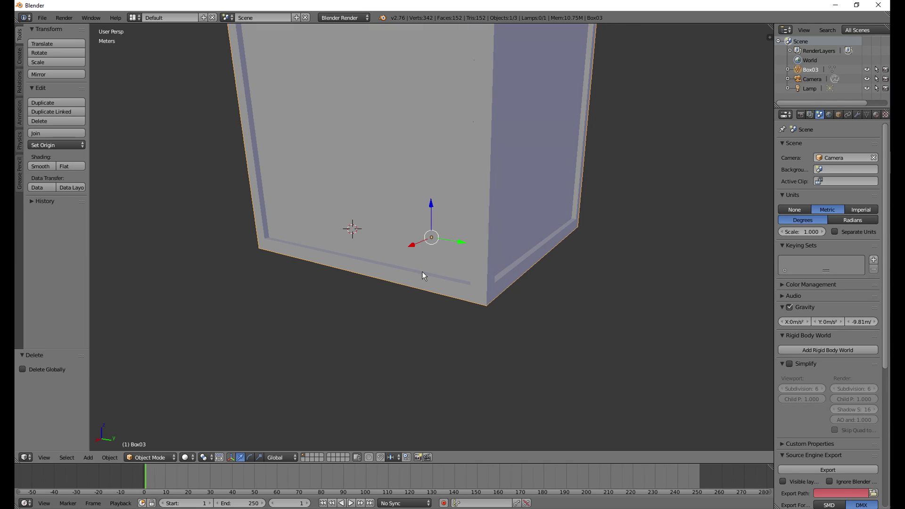
click(486, 308)
click(577, 228)
middle_drag(542, 268, 453, 245)
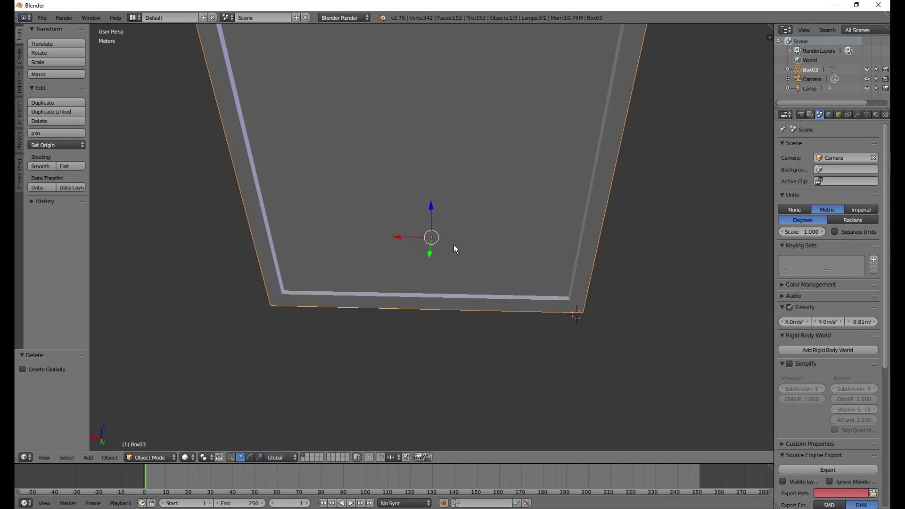
scroll(453, 245, down, 3)
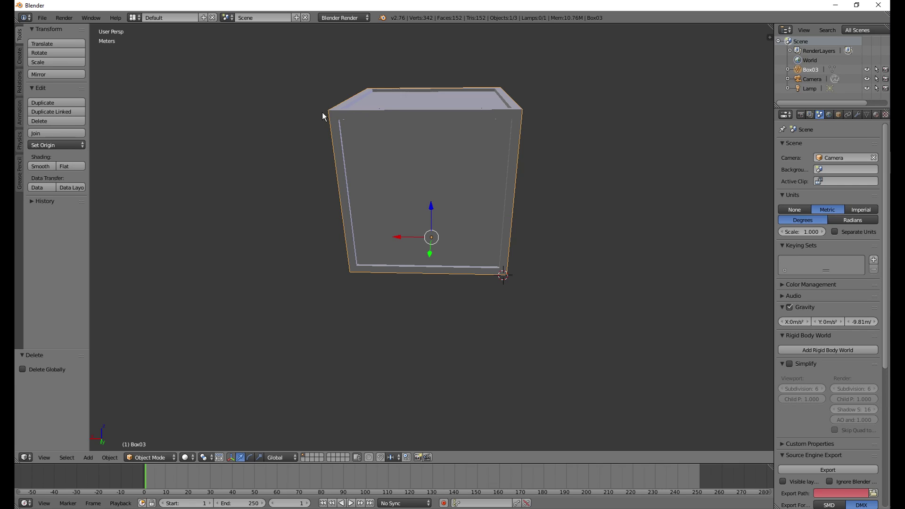
scroll(452, 109, down, 1)
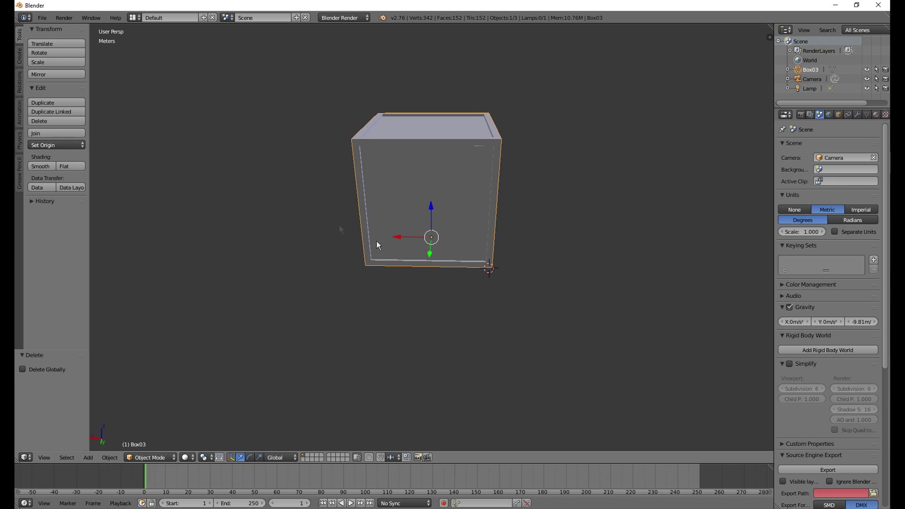
click(293, 143)
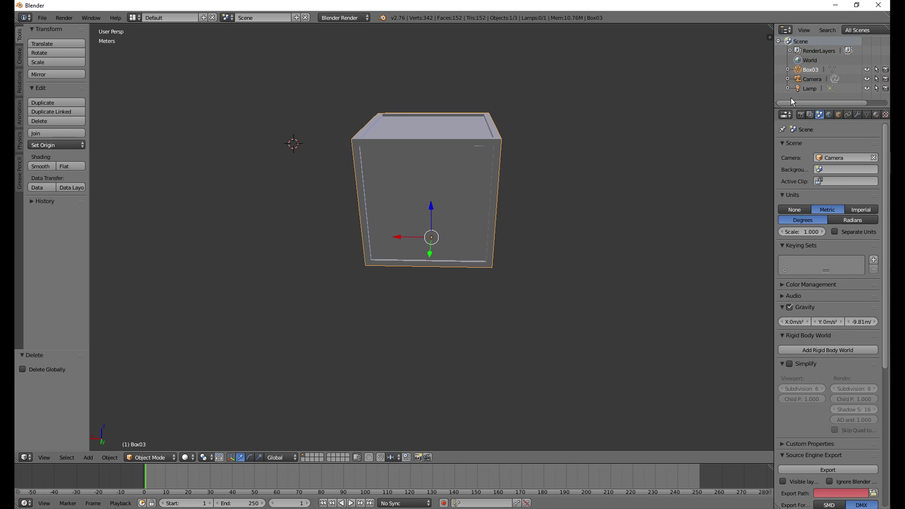
Step: Expand the Box03 object down to its material and set the material name to corrosive_crate
click(787, 70)
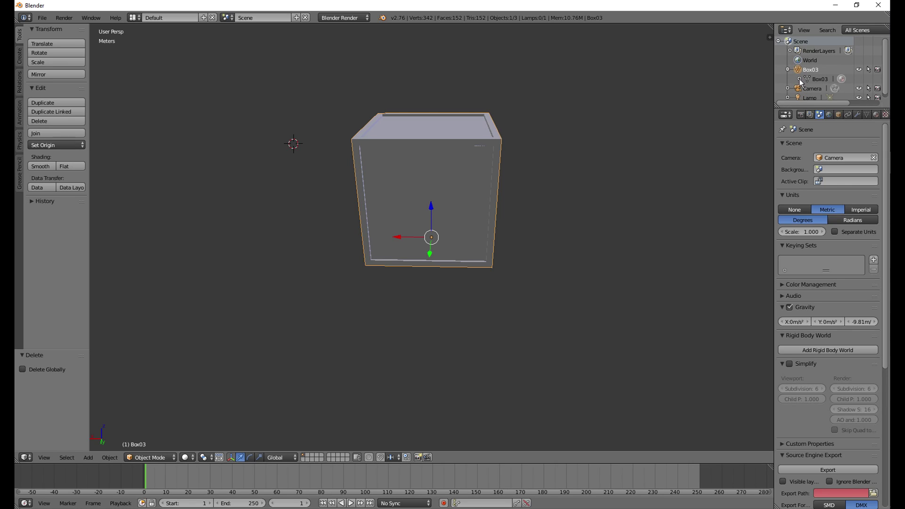
click(799, 79)
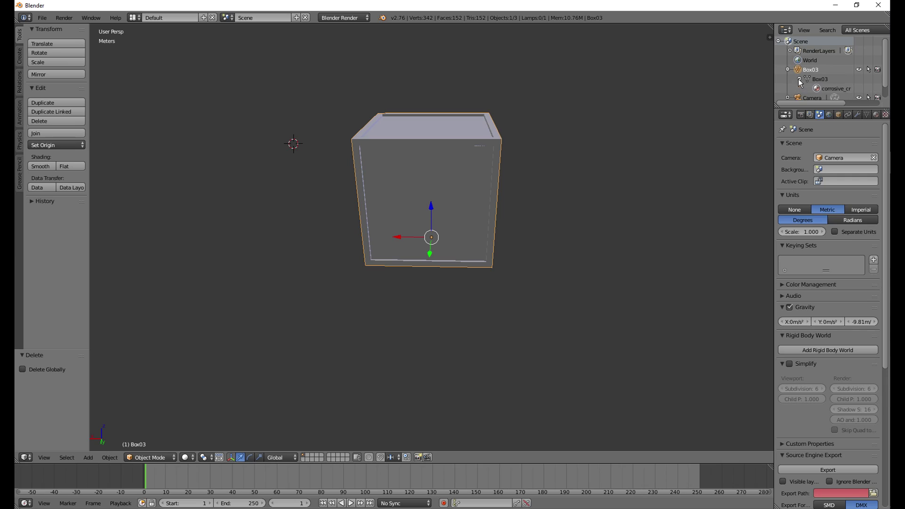
double_click(841, 89)
click(823, 88)
text(ive)
text(_side_crate)
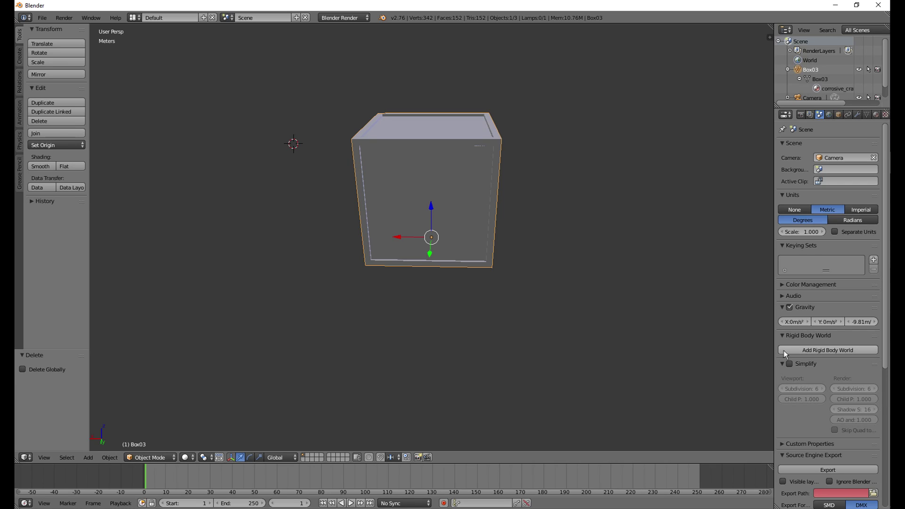
Step: Set the Source Engine export path to E:\CSGO Maps\de_tutorial\props\corrosive_crate\ and the export format to SMD
scroll(825, 383, down, 5)
scroll(815, 363, down, 5)
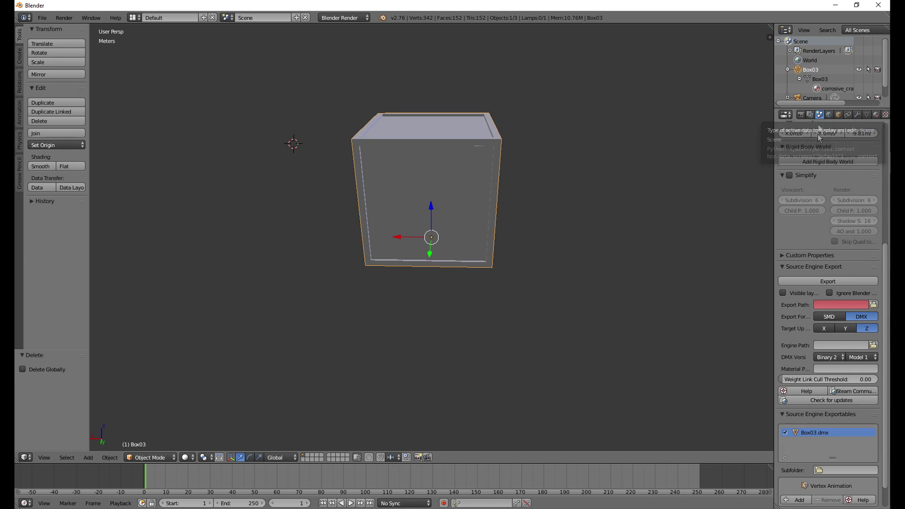
scroll(806, 299, down, 2)
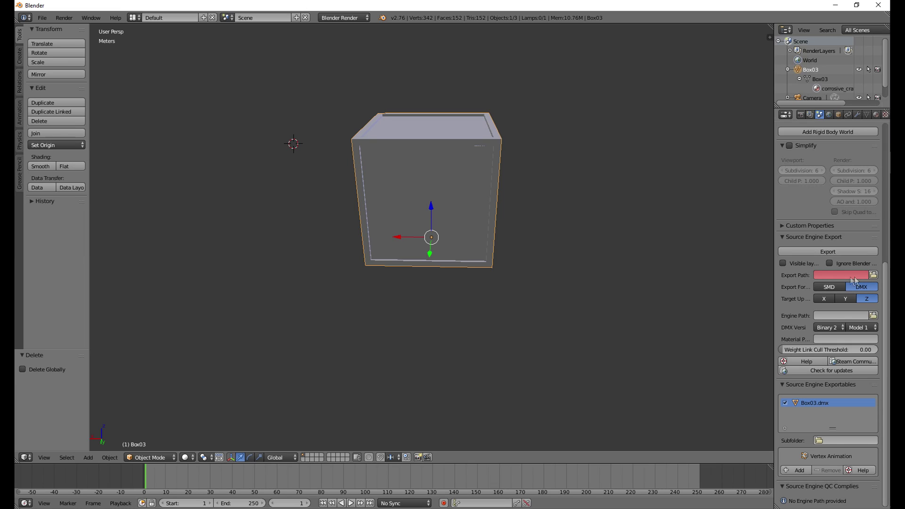
click(872, 274)
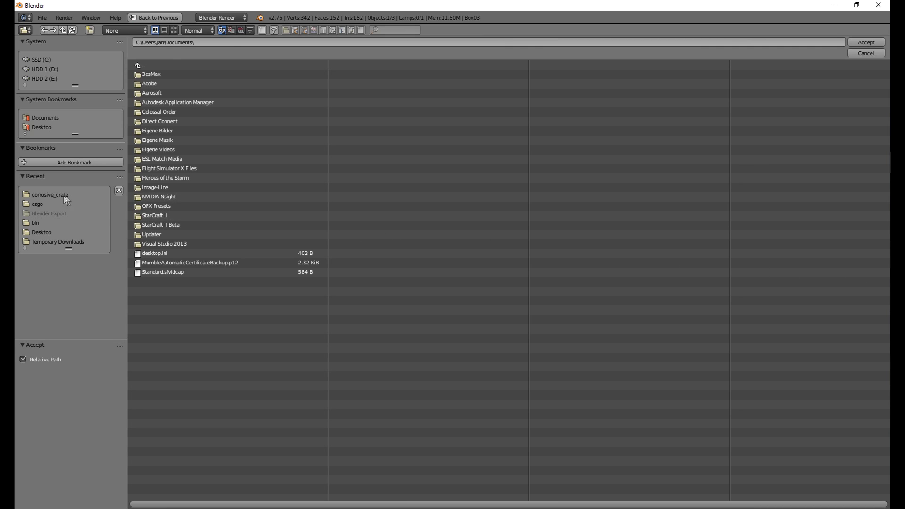
click(49, 194)
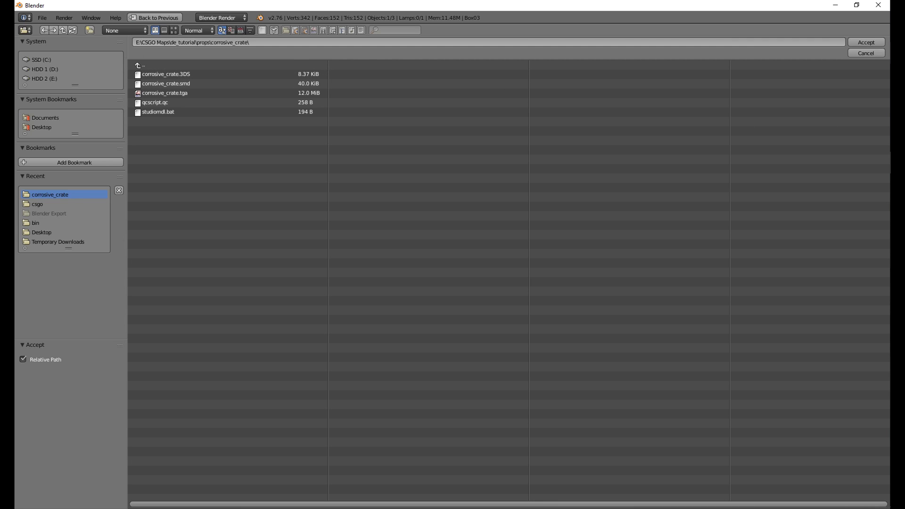
key(alt+Tab)
key(alt+Tab)
click(865, 42)
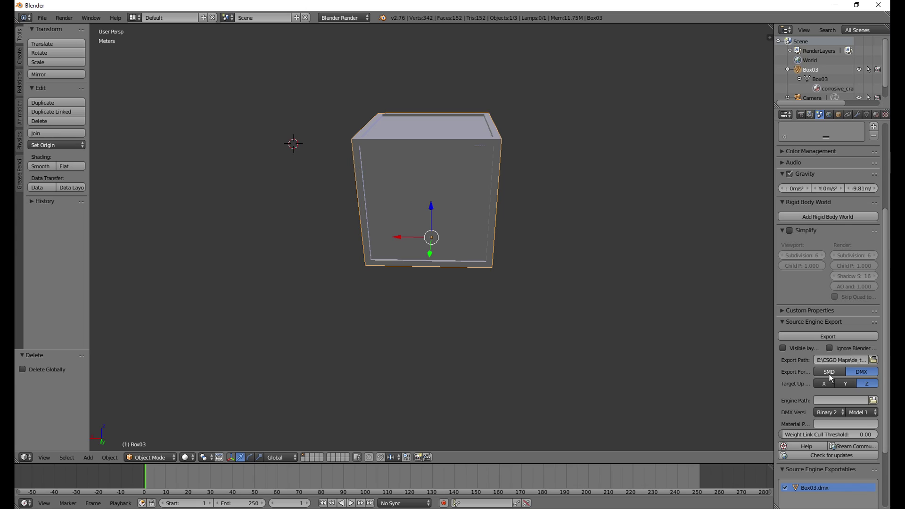
click(830, 373)
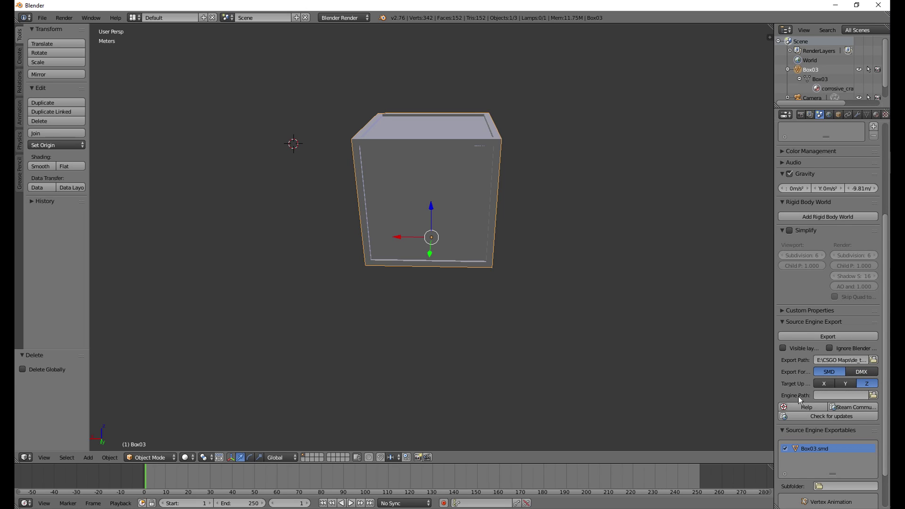
Step: Set the engine path to the csgo folder inside Steam's Counter-Strike Global Offensive installation
click(873, 394)
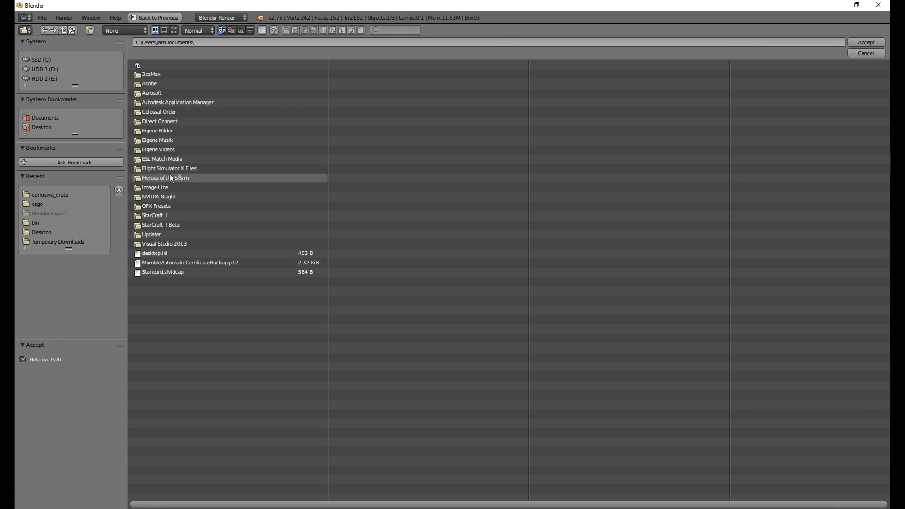
click(42, 203)
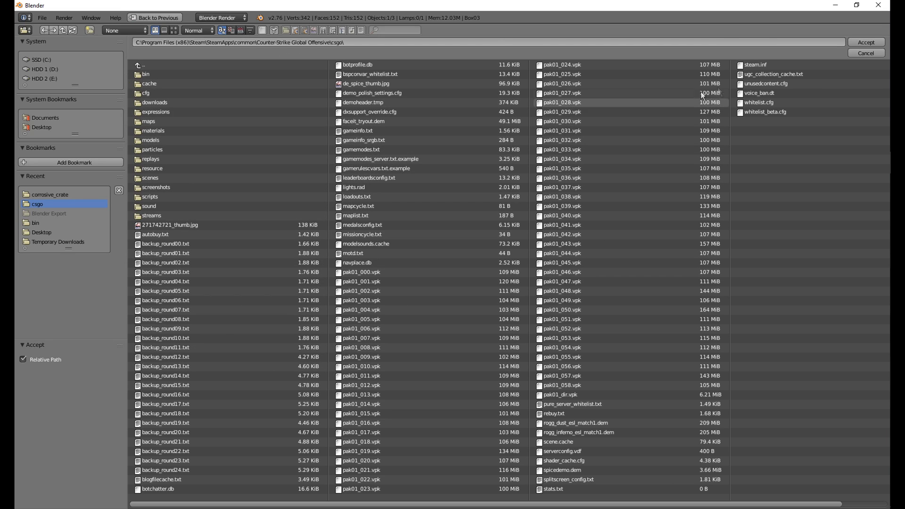
click(865, 42)
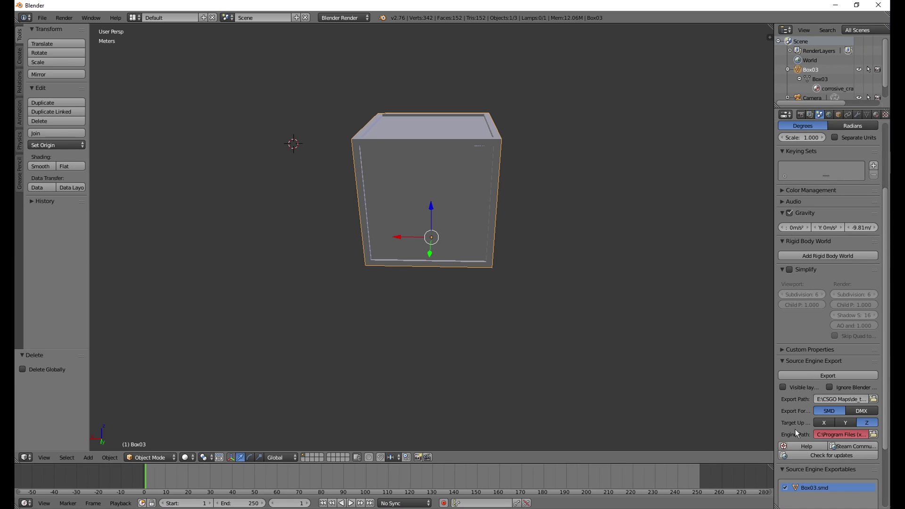
Step: Export the crate as Box03.smd and switch to the corrosive_crate folder in File Explorer
click(810, 373)
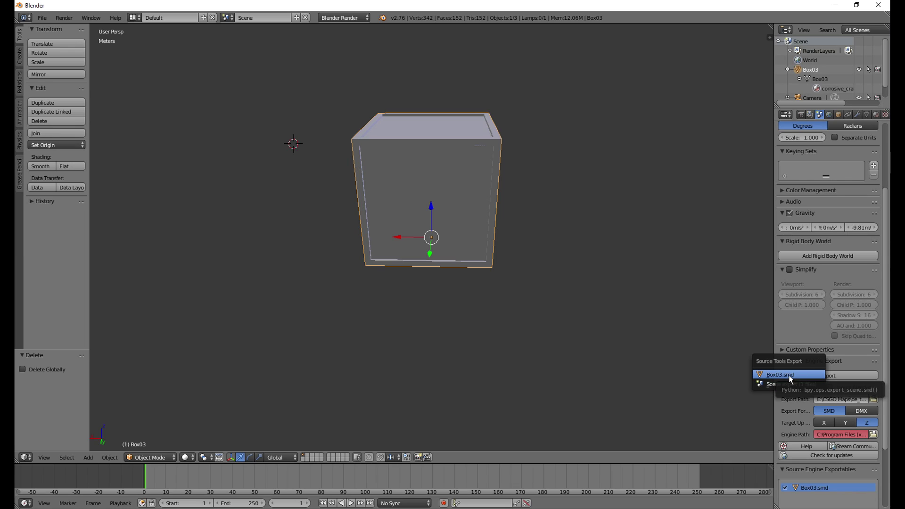
click(790, 375)
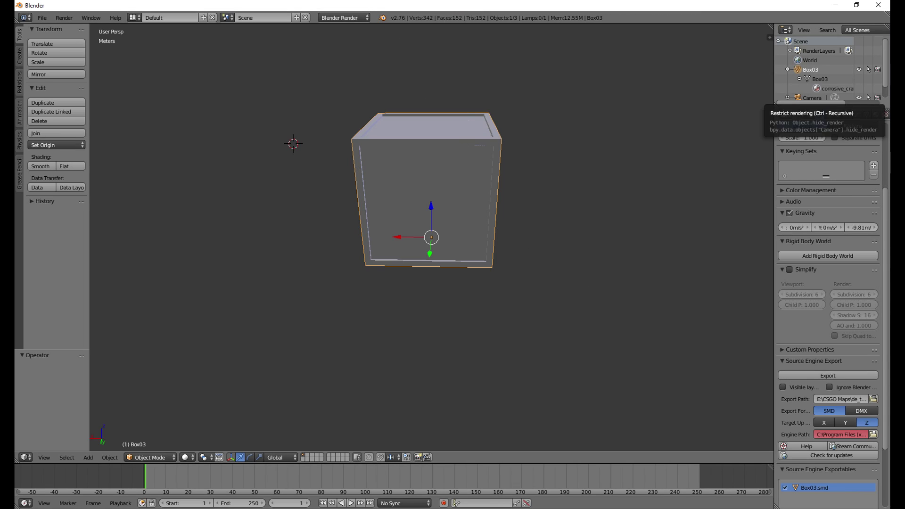
key(alt+Tab)
click(124, 63)
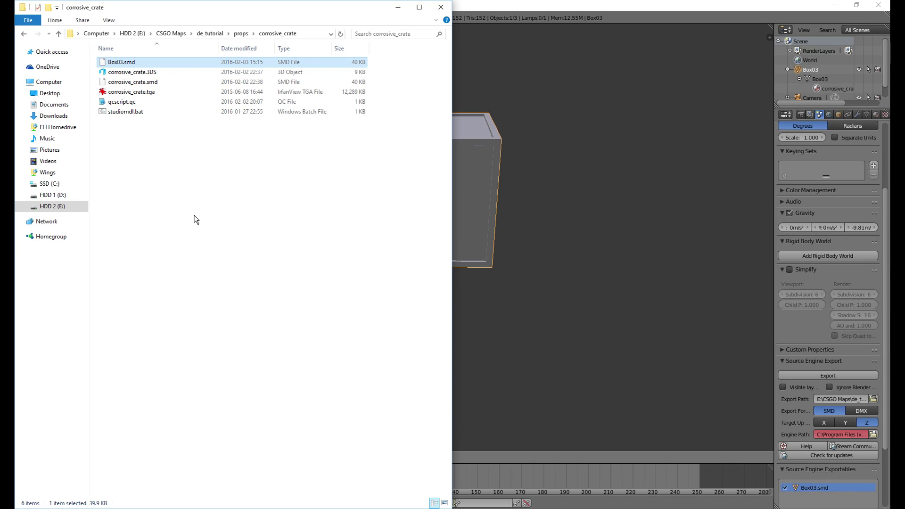
key(F2)
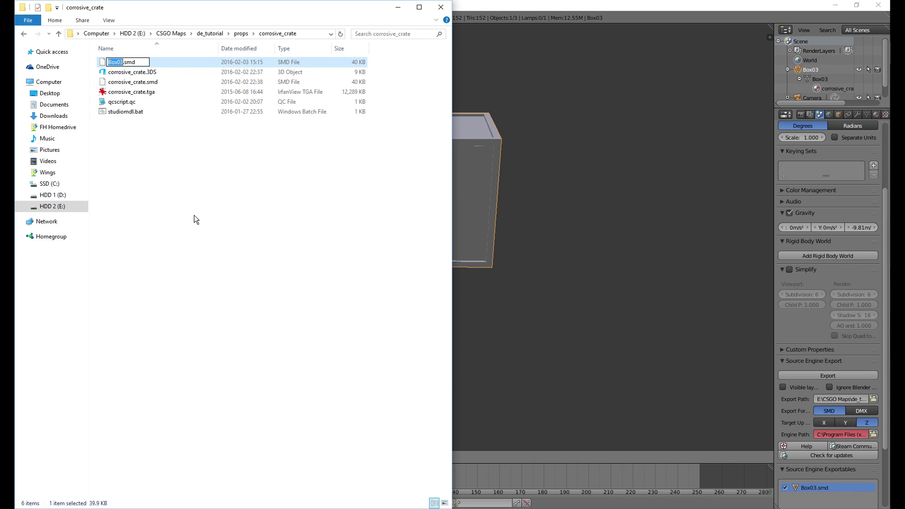
text(corrosive_crate)
key(Return)
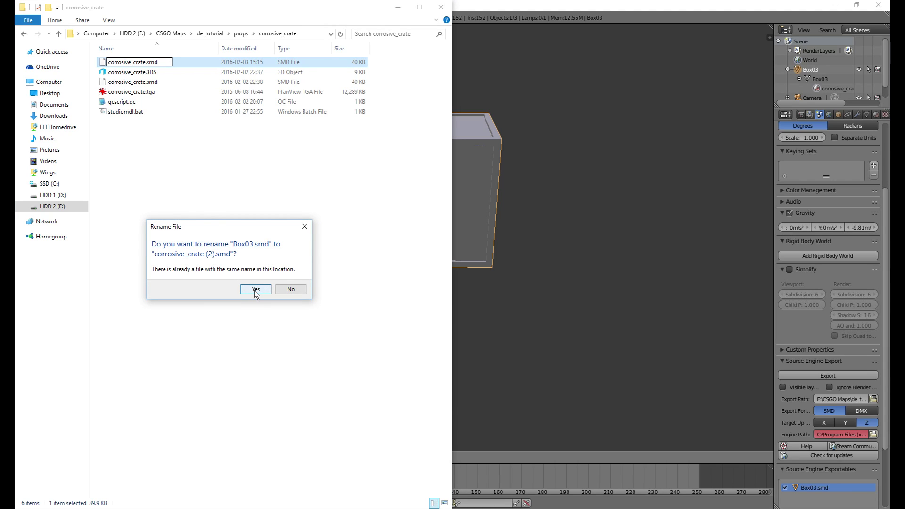
click(291, 289)
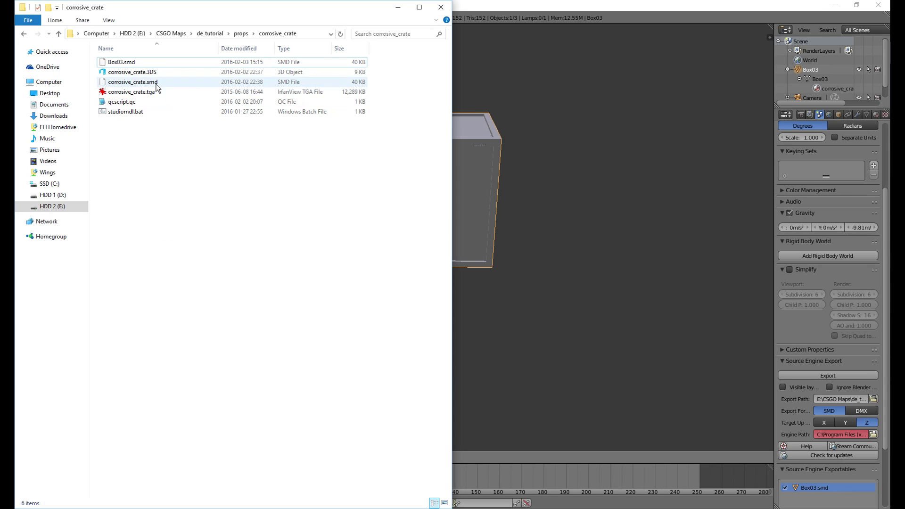
Step: Delete the old corrosive_crate.smd and rename the exported Box03.smd to corrosive_crate.smd
click(156, 84)
key(Delete)
click(127, 62)
click(128, 63)
text(cor)
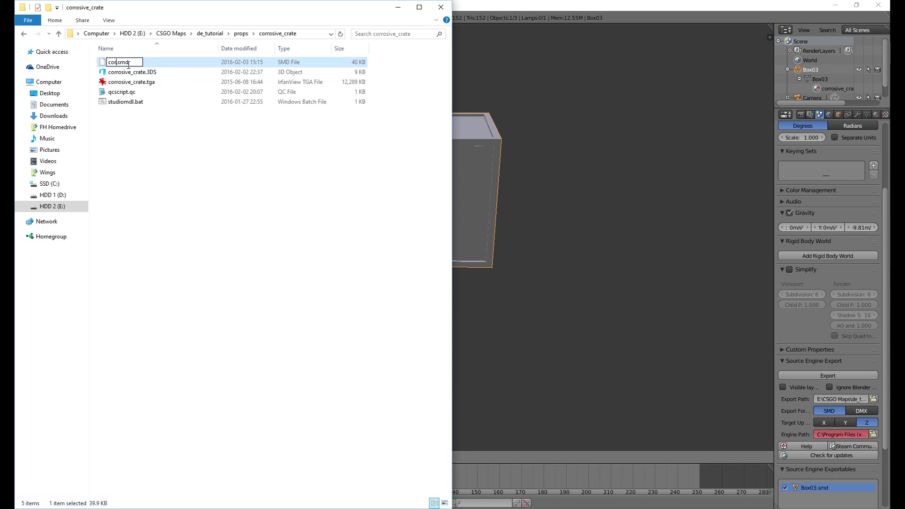
text(rosive_crate)
click(160, 126)
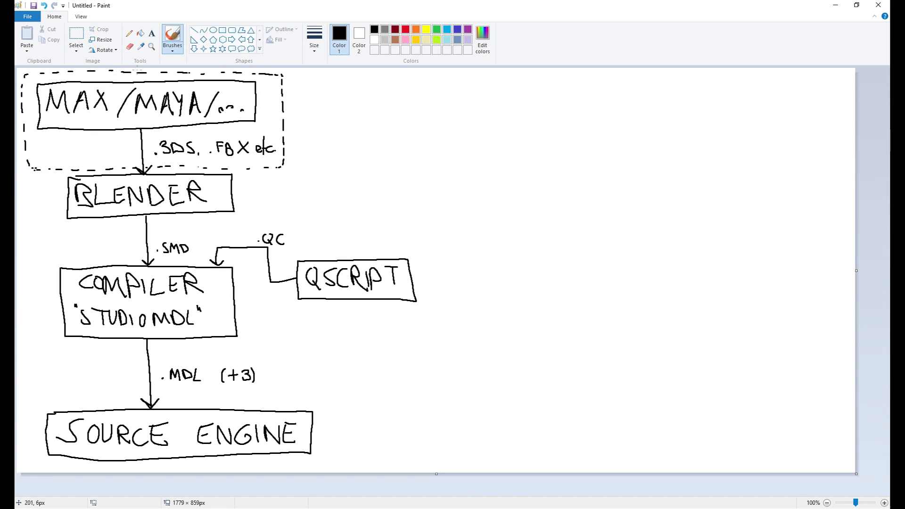
Step: In Paint, strike out the MAX/MAYA and BLENDER stages of the workflow diagram with red brush lines
click(405, 29)
drag(34, 78, 339, 175)
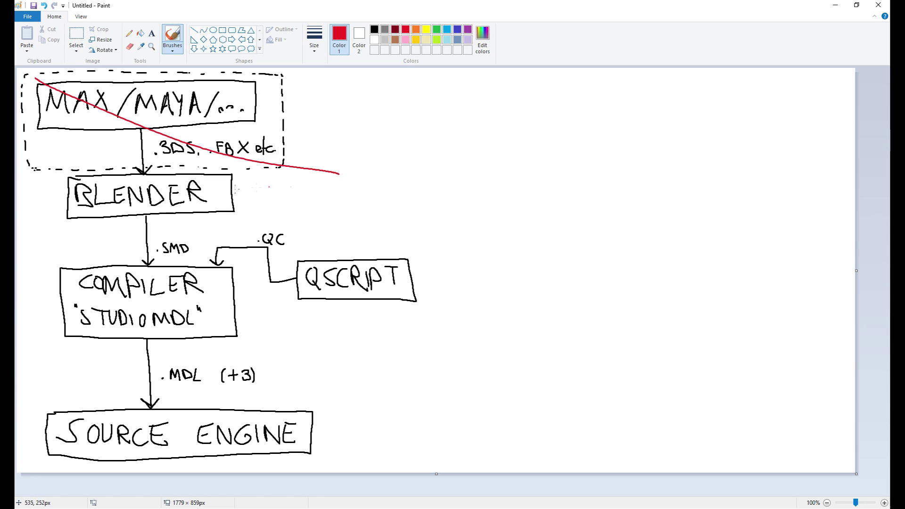
drag(49, 170, 189, 246)
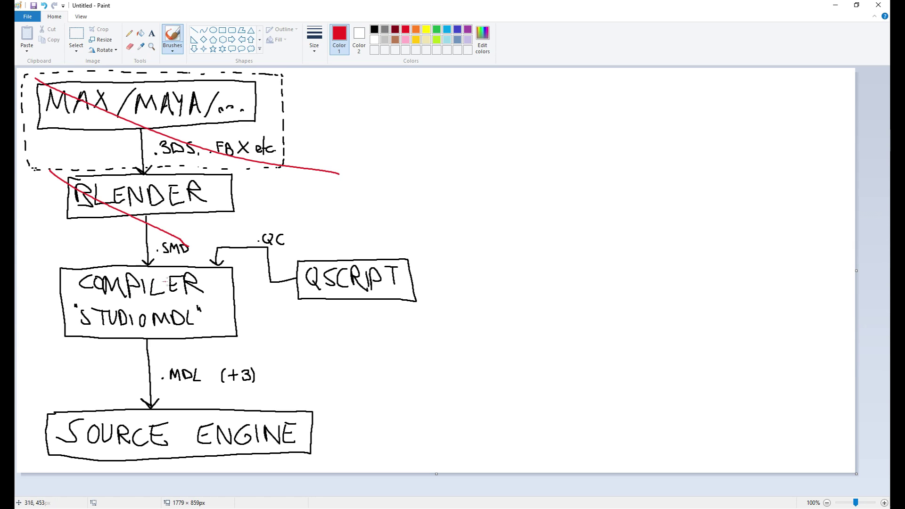
mouse_move(152, 390)
mouse_down()
mouse_move(153, 358)
mouse_move(215, 363)
mouse_move(212, 394)
mouse_move(148, 390)
mouse_up()
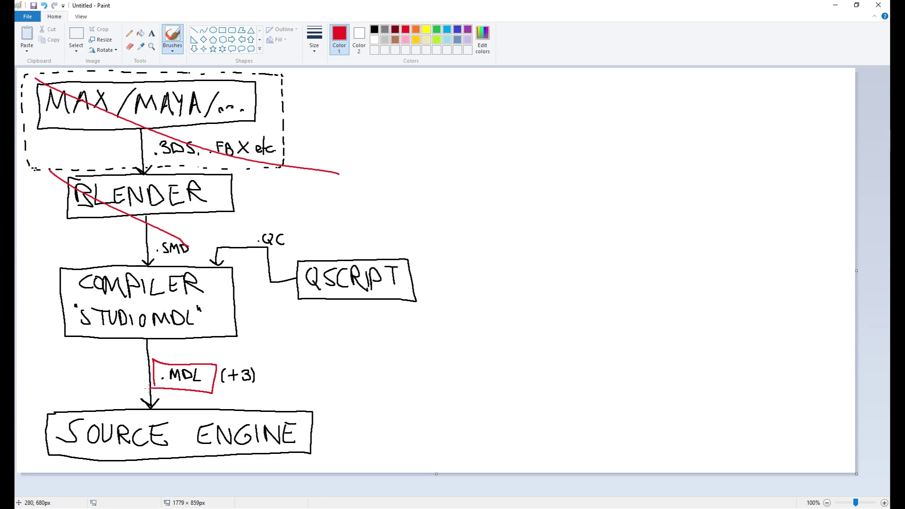
key(ctrl+z)
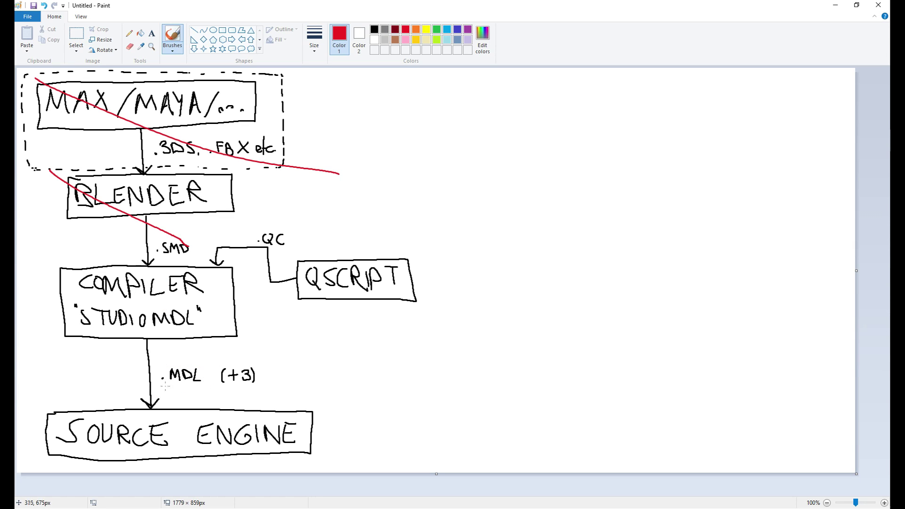
mouse_move(235, 389)
mouse_down()
mouse_move(216, 374)
mouse_move(234, 360)
mouse_move(266, 361)
mouse_move(249, 388)
mouse_move(224, 389)
mouse_up()
key(ctrl+z)
mouse_move(81, 330)
mouse_down()
mouse_move(225, 331)
mouse_move(217, 273)
mouse_move(67, 268)
mouse_move(70, 338)
mouse_up()
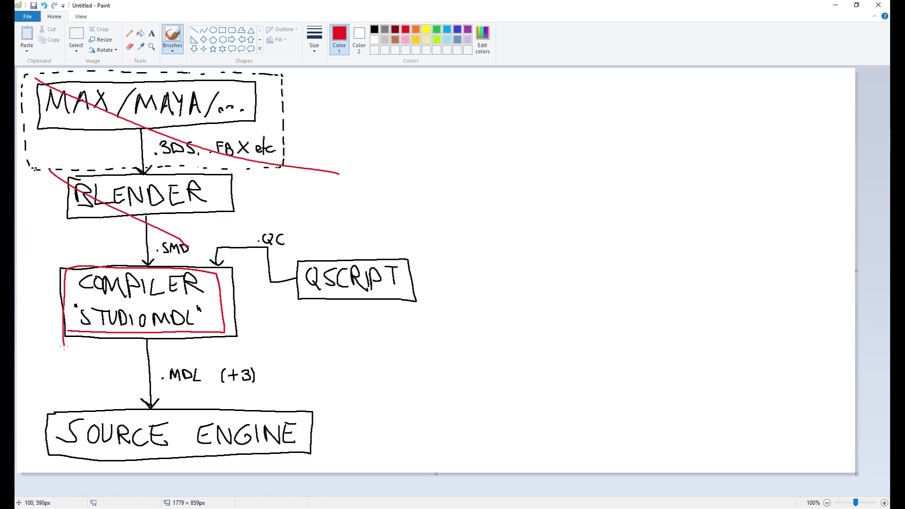
key(ctrl+z)
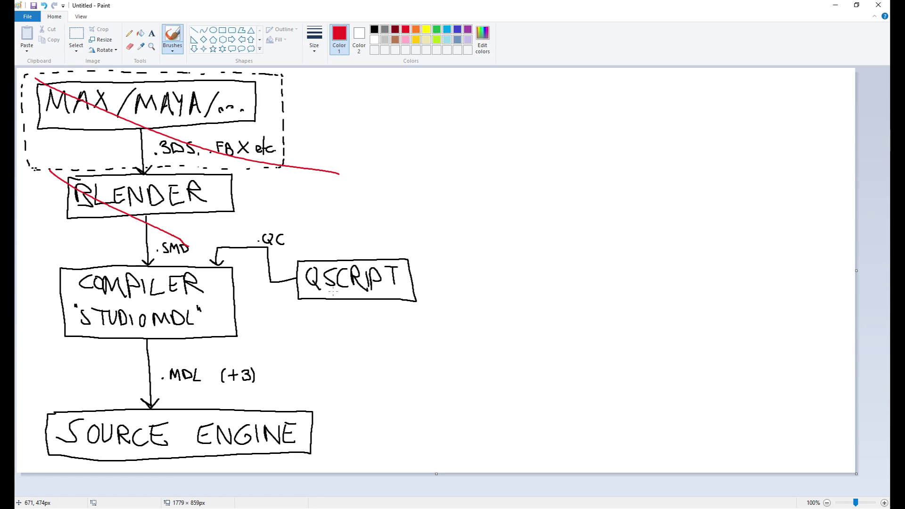
drag(78, 325, 209, 285)
key(ctrl+z)
drag(311, 299, 410, 261)
key(ctrl+z)
mouse_move(157, 259)
mouse_down()
mouse_move(201, 259)
mouse_move(206, 236)
mouse_move(141, 238)
mouse_move(145, 262)
mouse_move(163, 268)
mouse_up()
key(ctrl+z)
mouse_move(246, 255)
mouse_down()
mouse_move(251, 226)
mouse_move(296, 227)
mouse_move(297, 255)
mouse_move(240, 258)
mouse_up()
key(ctrl+z)
mouse_move(57, 265)
mouse_down()
mouse_move(238, 267)
mouse_move(234, 329)
mouse_move(75, 330)
mouse_move(67, 256)
mouse_up()
key(ctrl+z)
Step: Switch back to the corrosive_crate folder in File Explorer and select studiomdl.bat
key(alt+Tab)
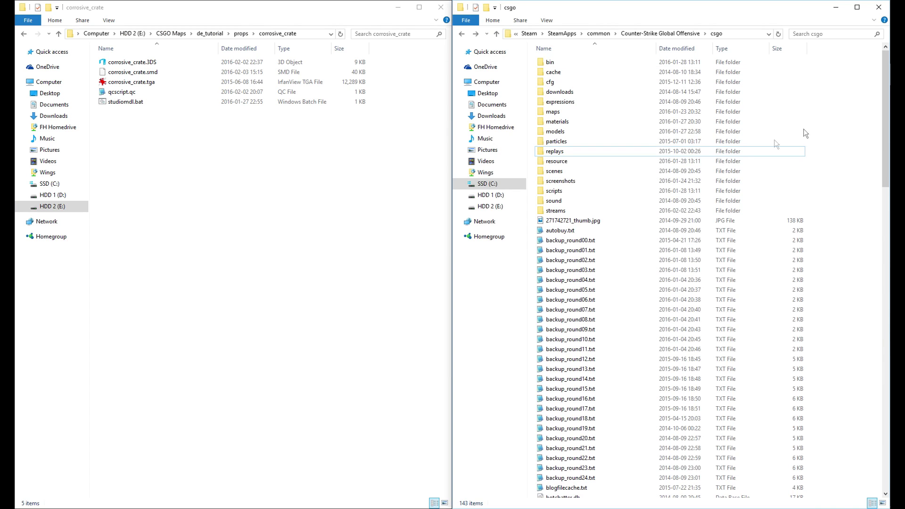
click(264, 198)
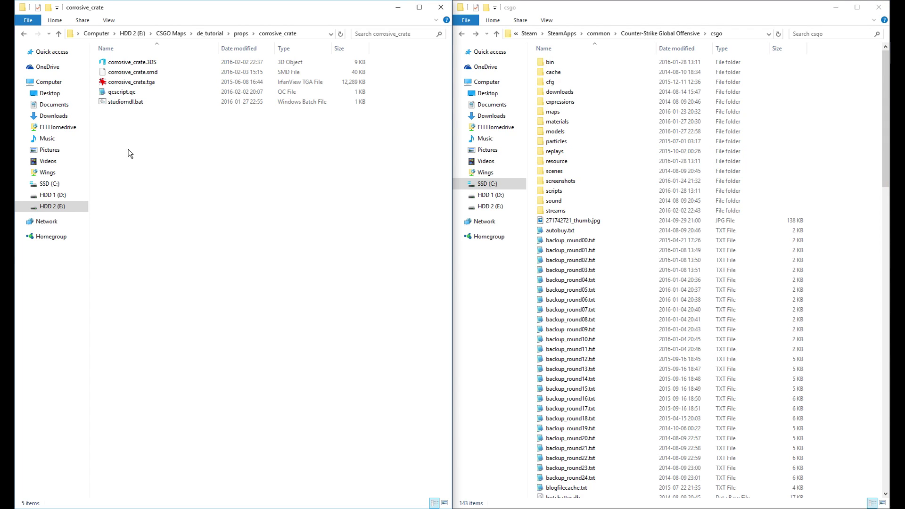
click(127, 102)
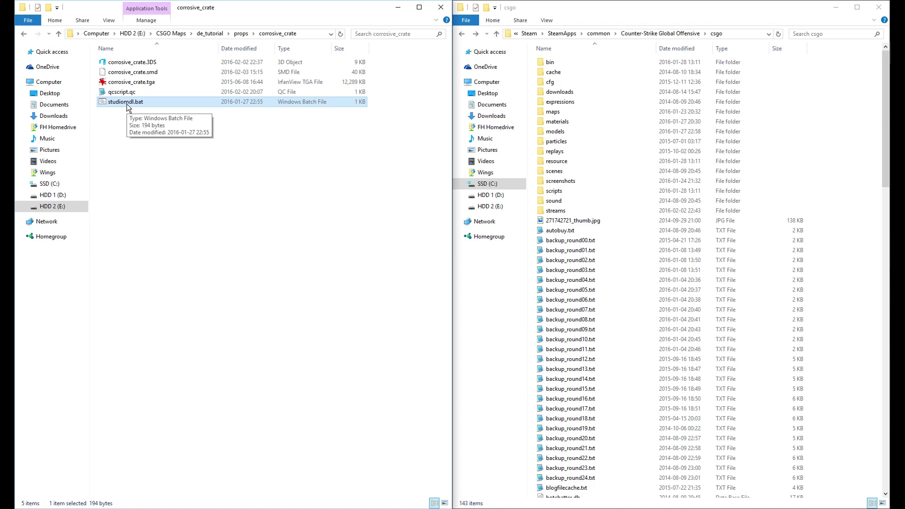
right_click(135, 192)
mouse_move(173, 317)
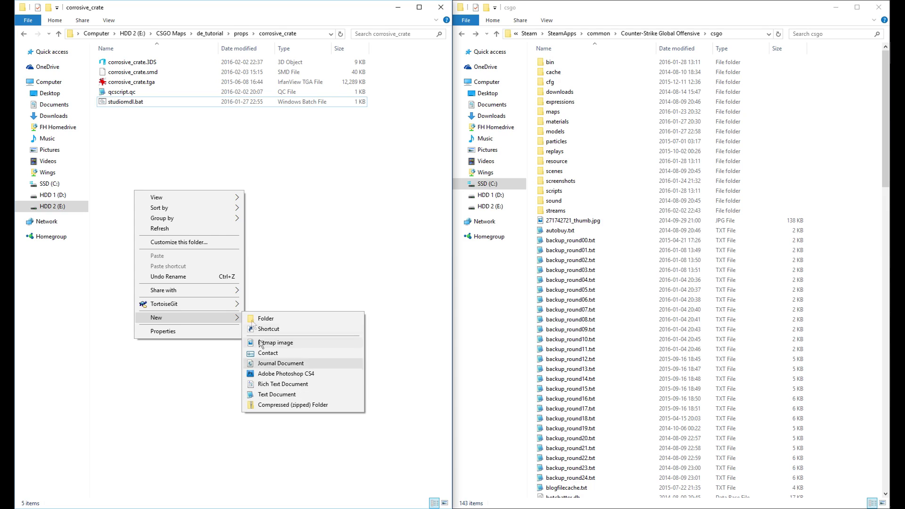
click(160, 167)
Step: Open the studiomdl.bat batch file for editing in Notepad
right_click(121, 105)
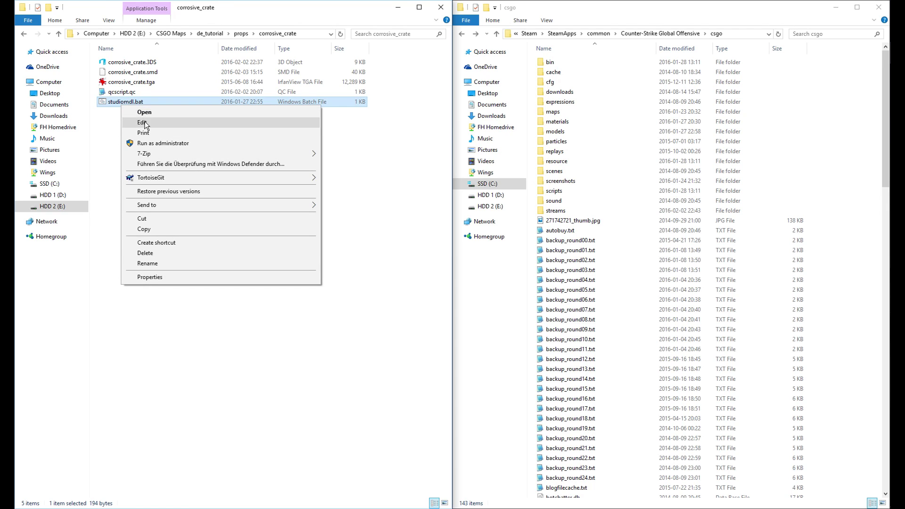
click(142, 122)
click(83, 156)
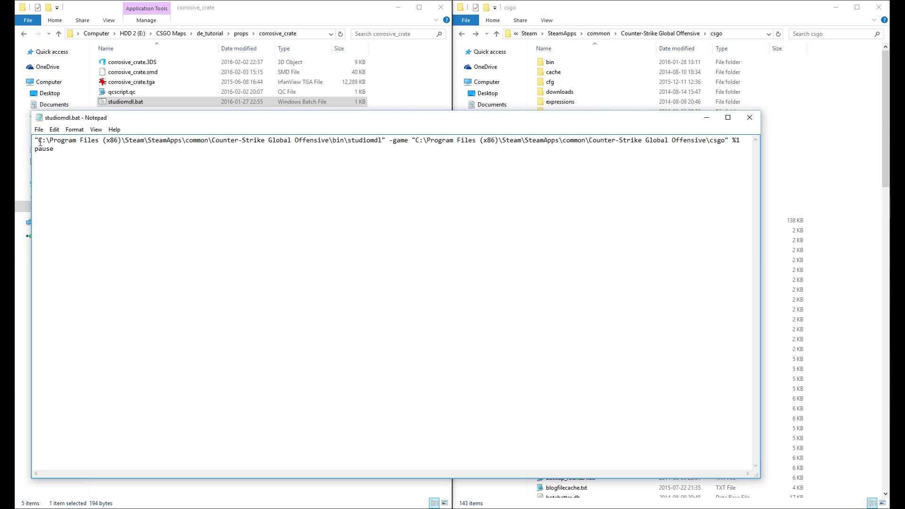
Step: Examine the compiler path in the batch file, highlighting the full path, its bin\studiomdl ending and the Counter-Strike Global Offensive folder name
drag(38, 140, 382, 143)
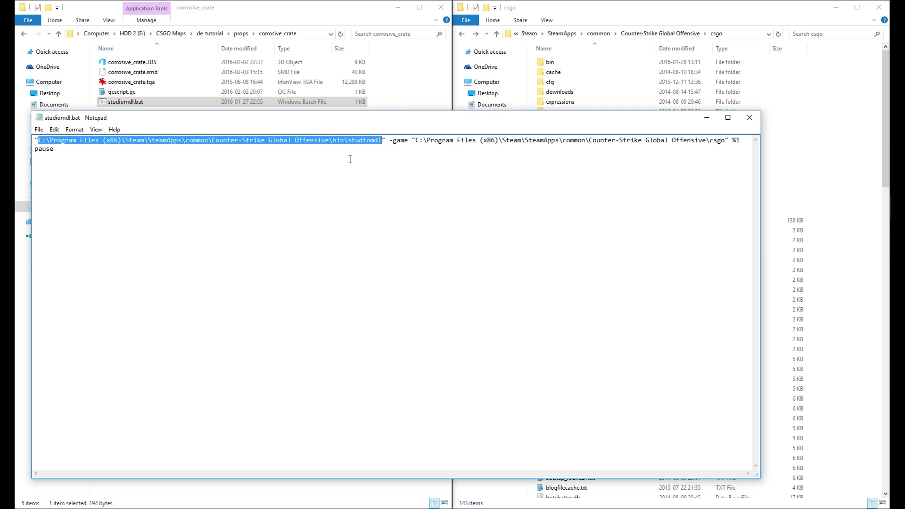
click(42, 145)
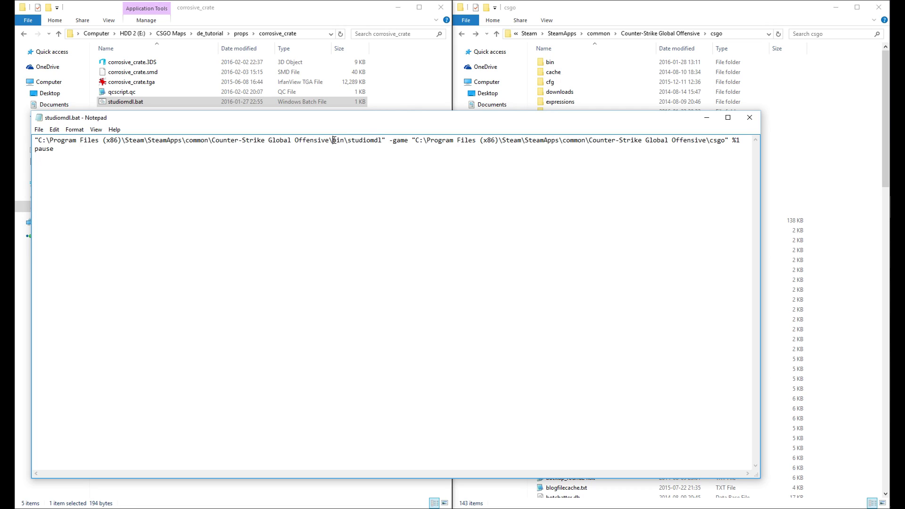
drag(332, 140, 382, 140)
drag(212, 140, 329, 142)
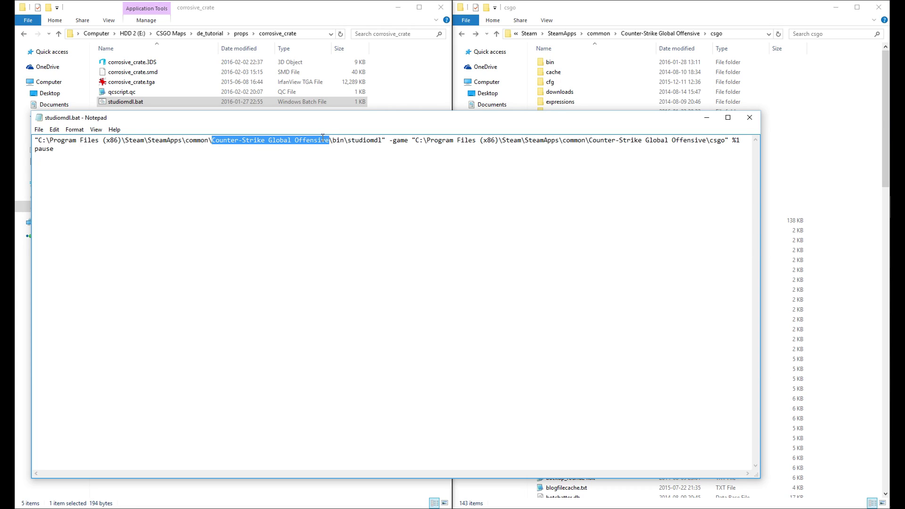
Step: Highlight the -game path up to the Counter-Strike Global Offensive folder in the batch file and close the file
drag(415, 140, 705, 140)
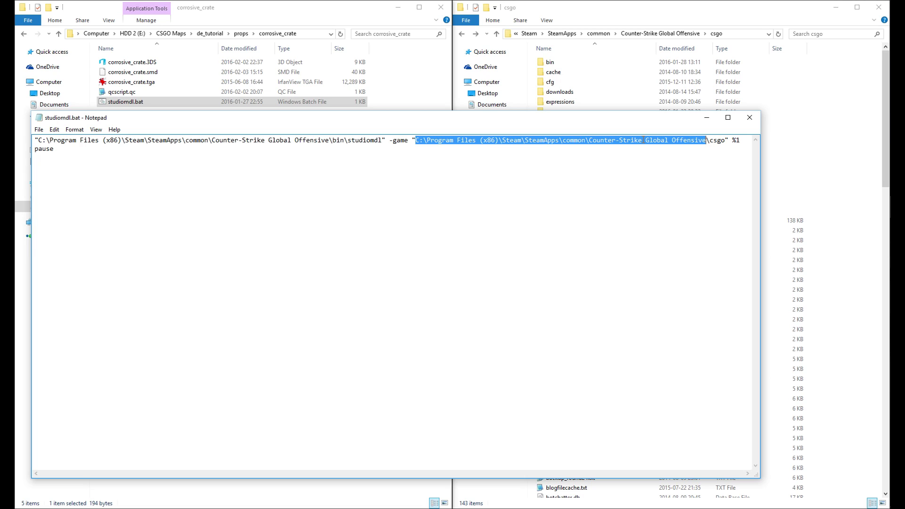
click(564, 147)
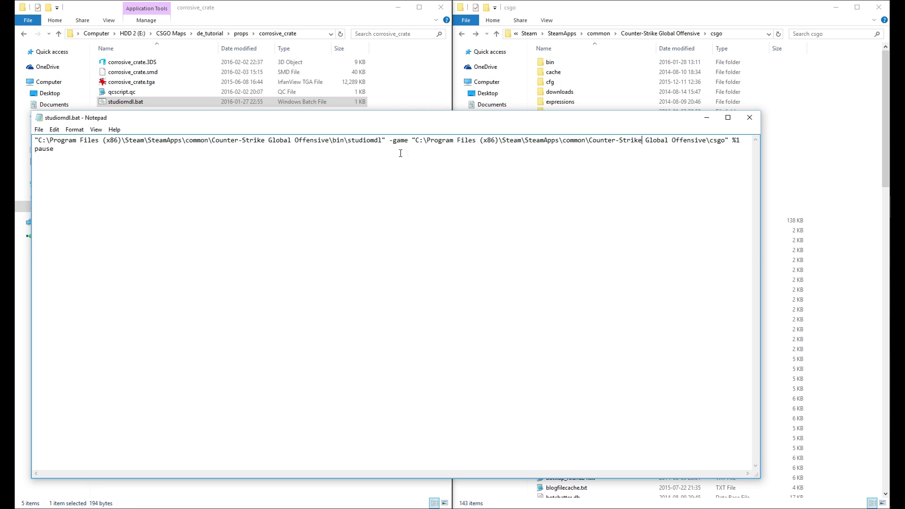
click(750, 118)
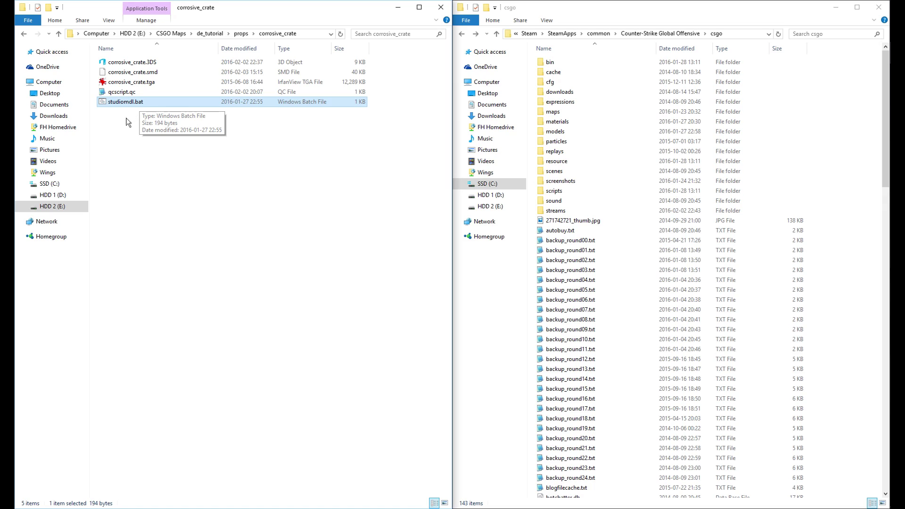
click(123, 93)
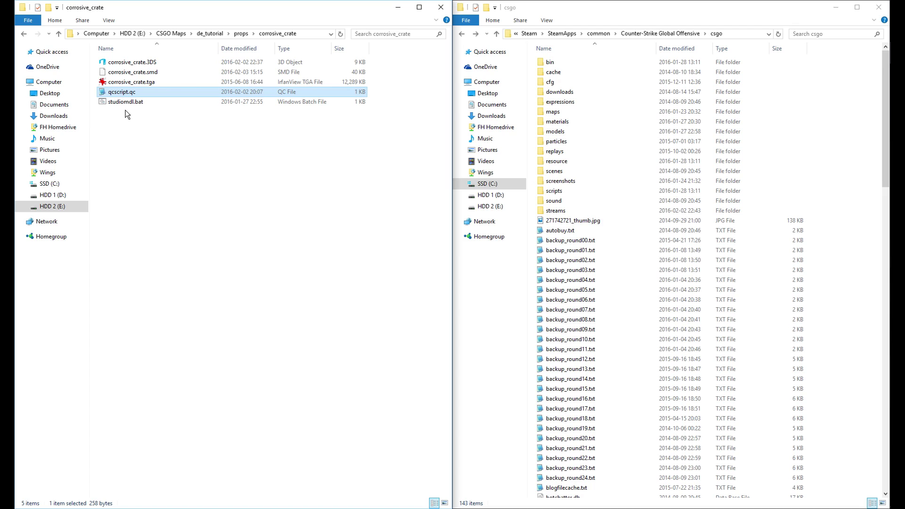
right_click(138, 172)
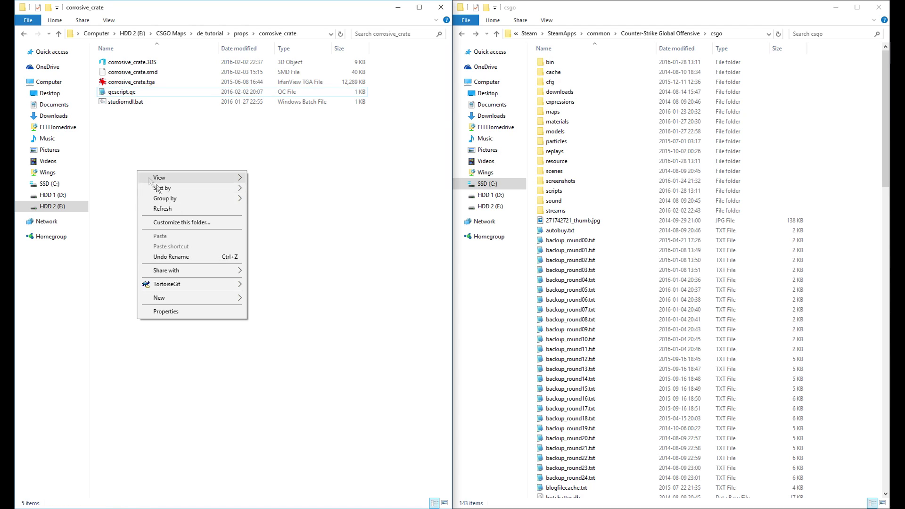
mouse_move(180, 297)
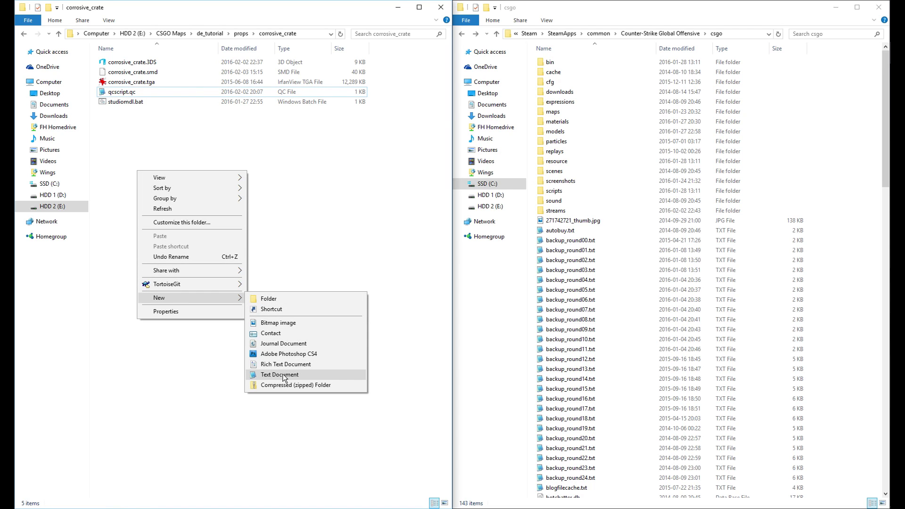
click(156, 143)
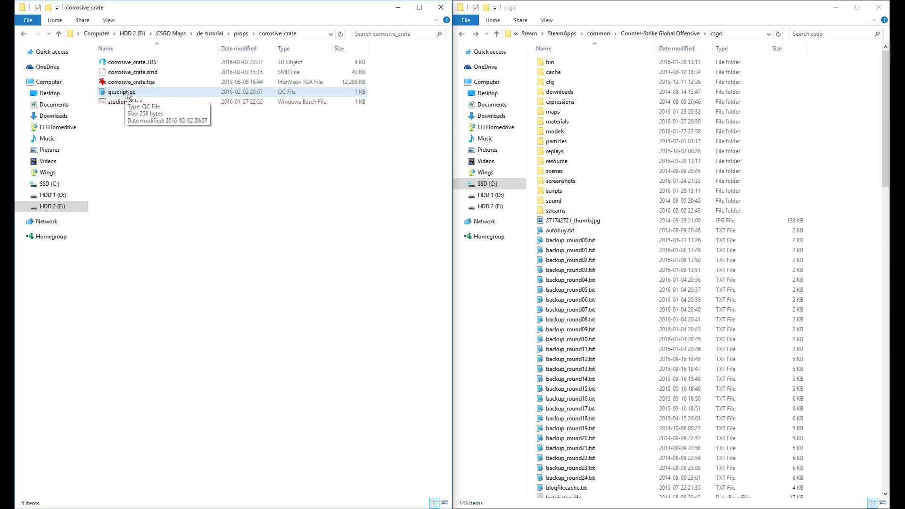
Step: Open qcscript.qc from the corrosive_crate folder, highlight its whole script, and place its window beside the csgo folder window
double_click(117, 93)
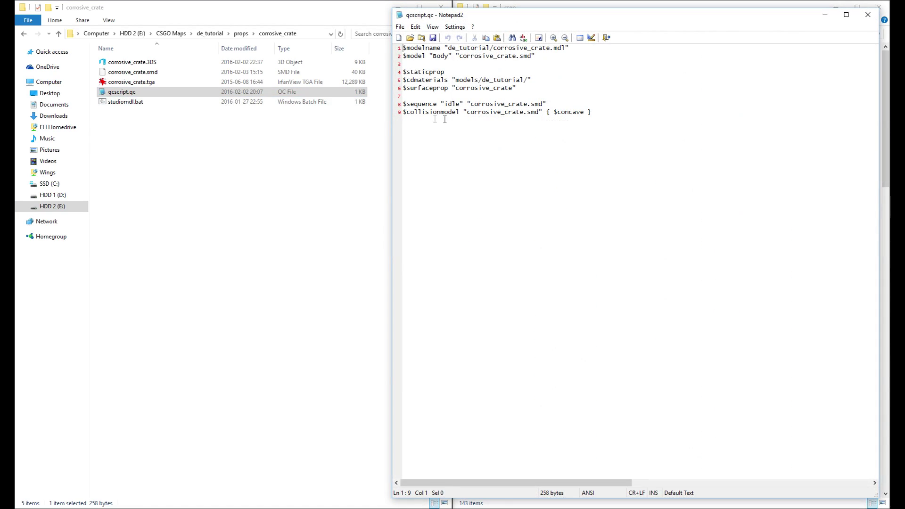
click(113, 94)
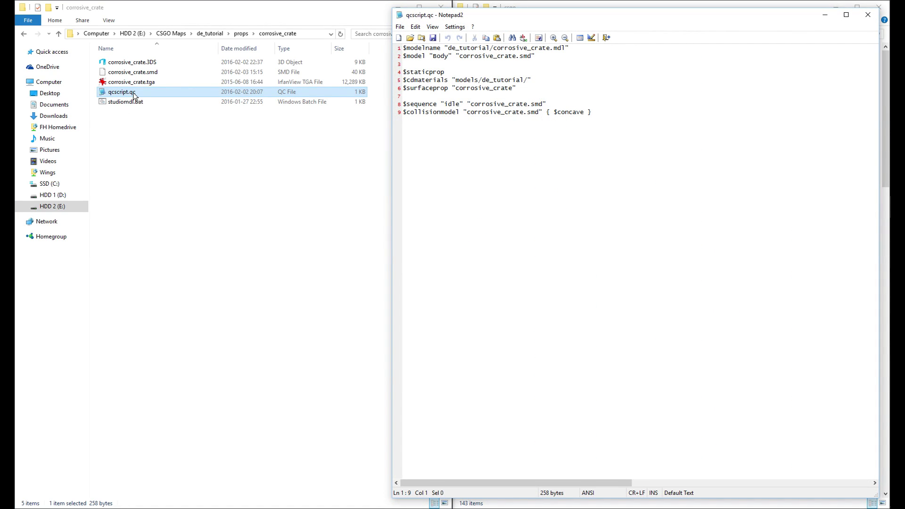
drag(449, 18, 318, 19)
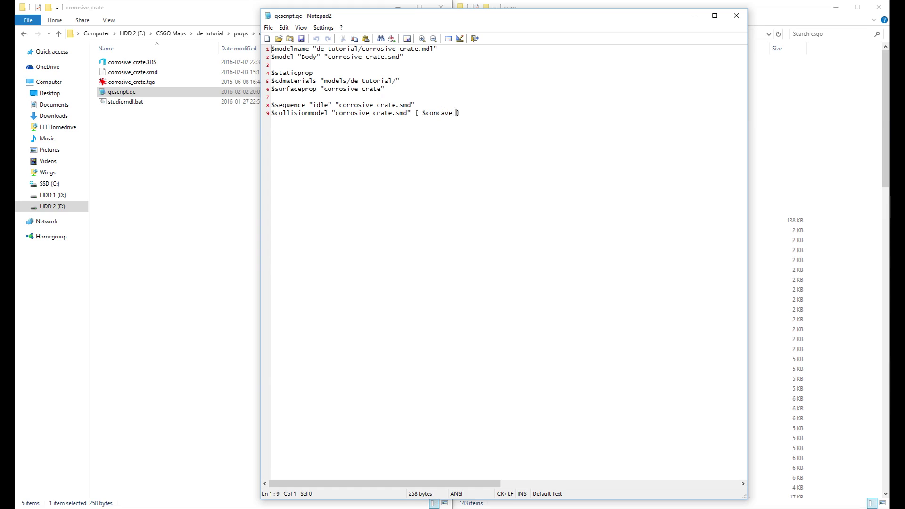
drag(470, 115, 271, 48)
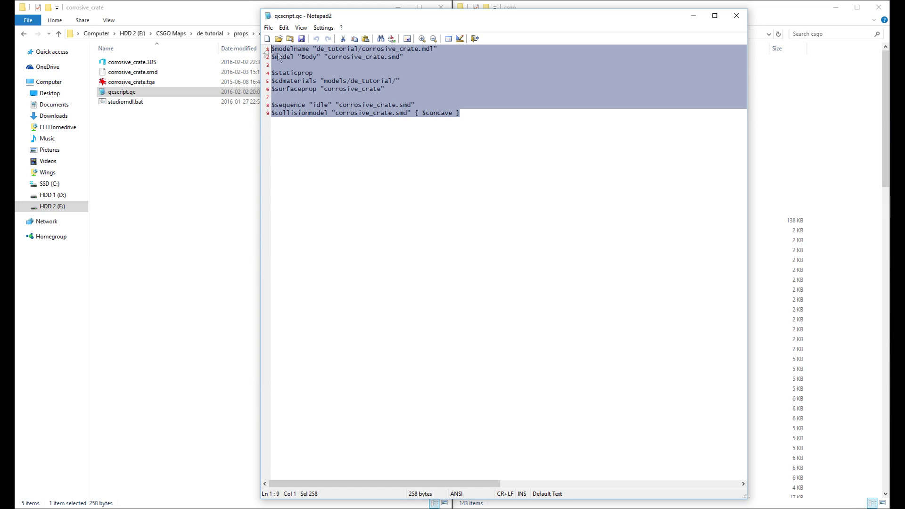
click(491, 114)
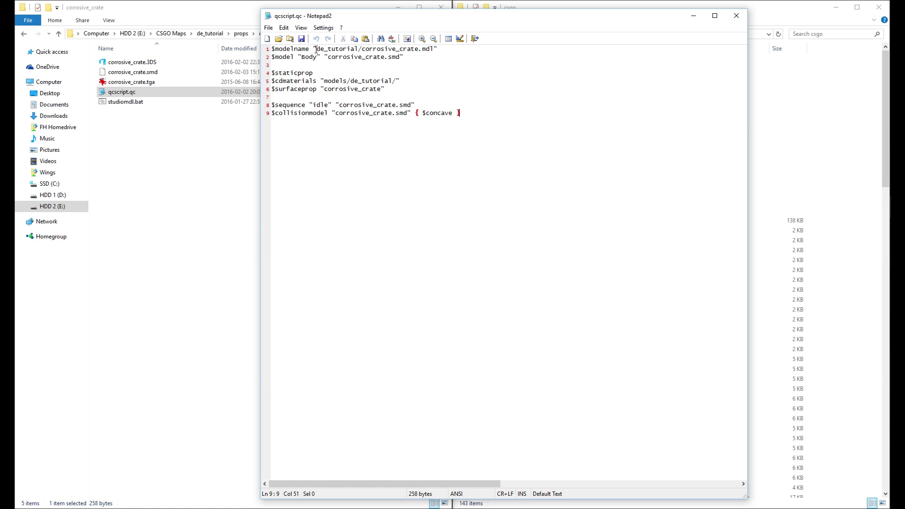
drag(364, 17, 155, 21)
drag(535, 86, 450, 85)
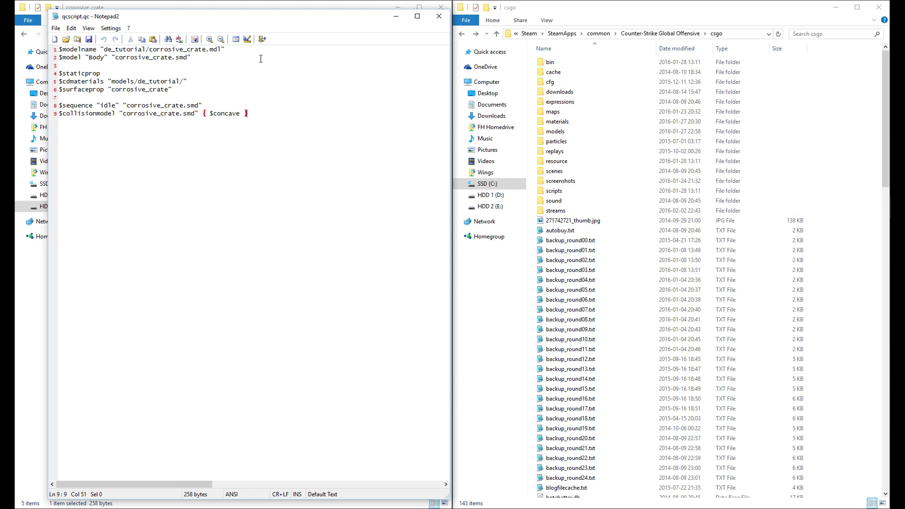
Step: Open the models\de_tutorial folder inside the csgo directory
click(559, 131)
double_click(559, 132)
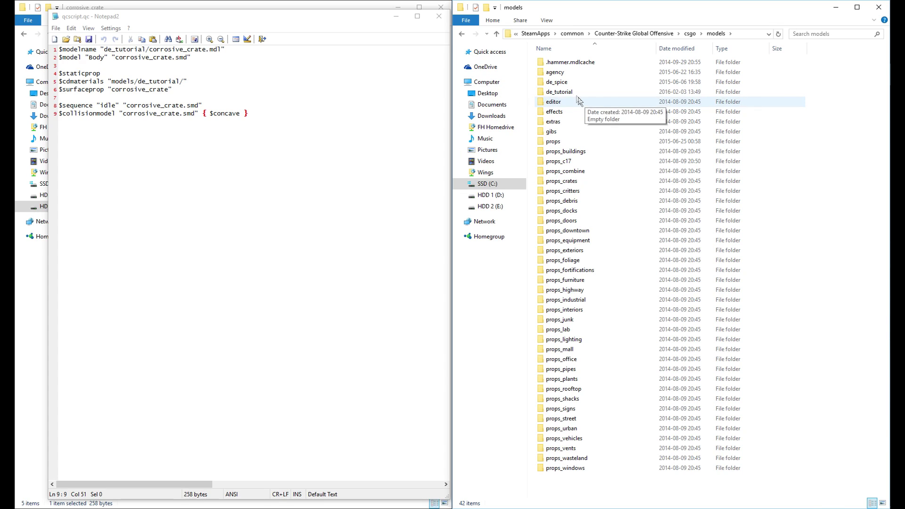
click(561, 92)
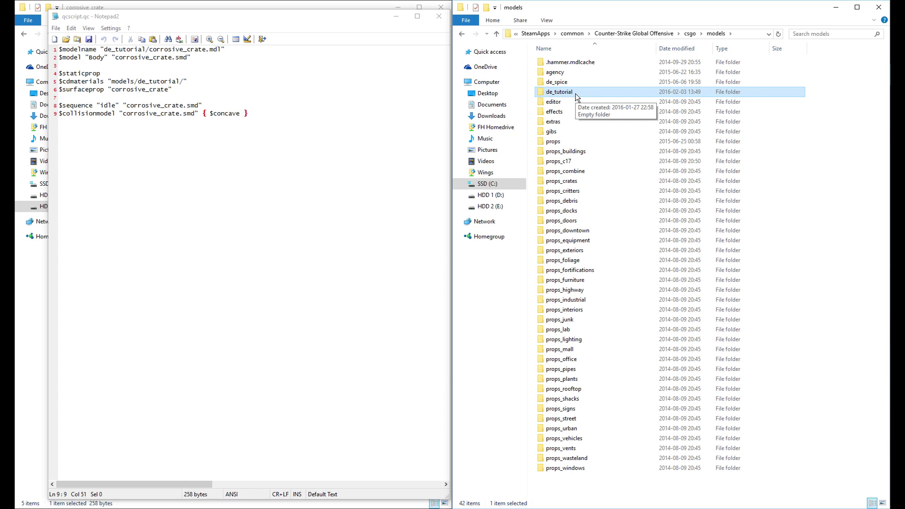
double_click(571, 92)
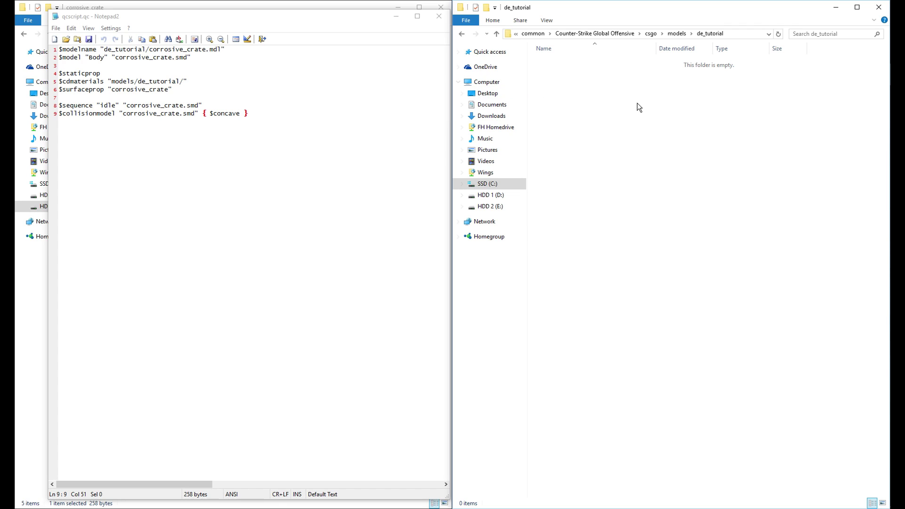
Step: Retrace the path from csgo through models to de_tutorial, highlighting the matching de_tutorial folder name in the $modelname line
click(677, 33)
click(715, 34)
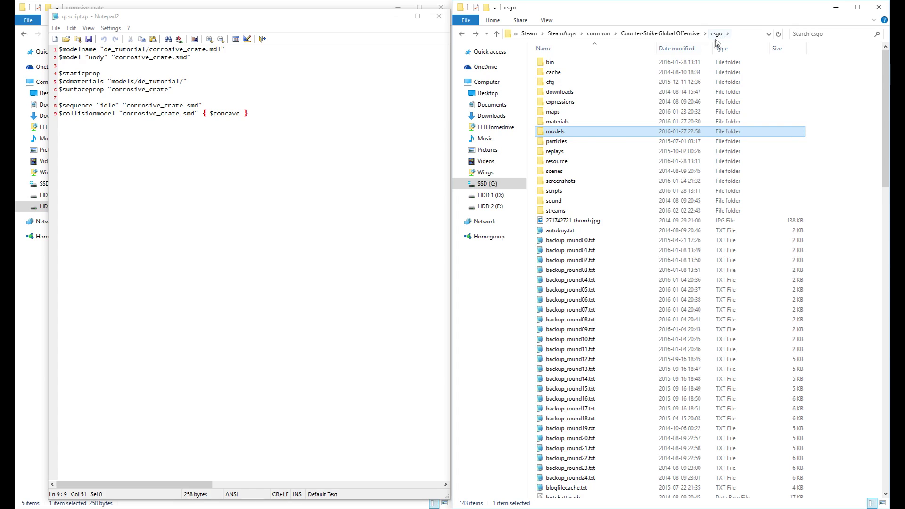
double_click(555, 131)
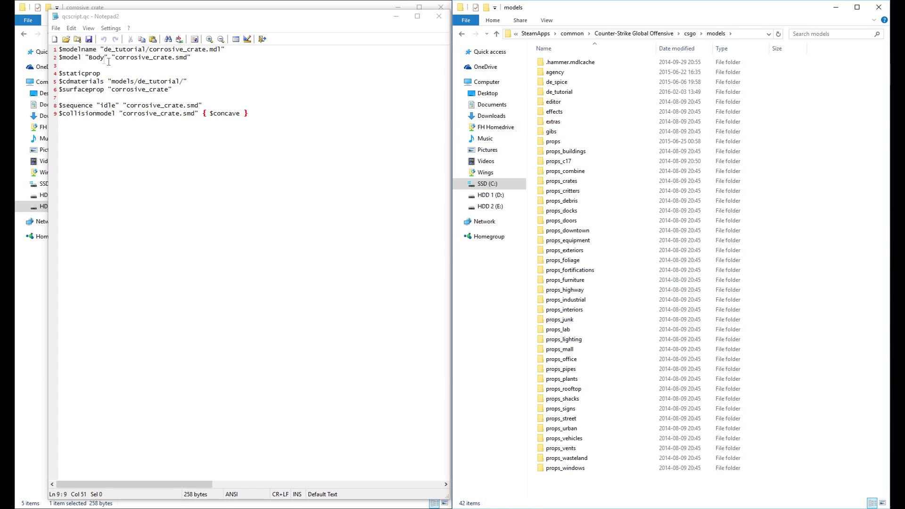
drag(61, 49, 145, 49)
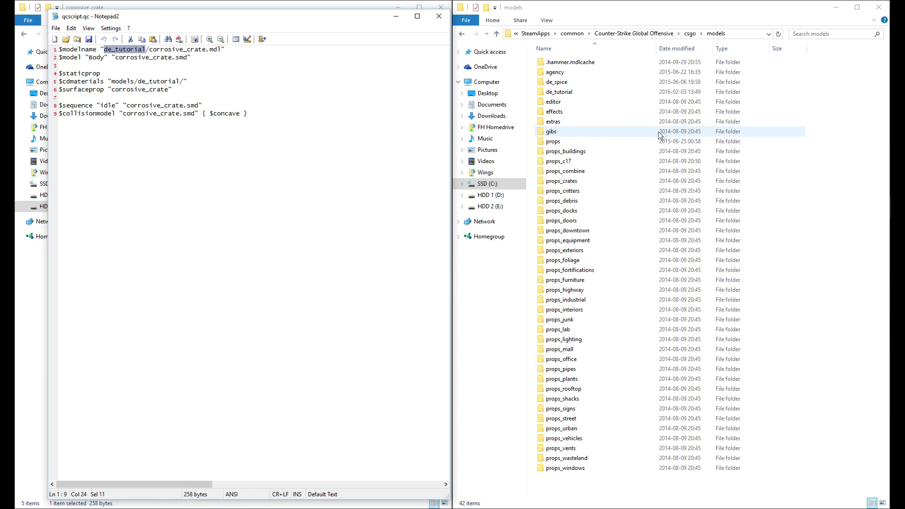
double_click(587, 92)
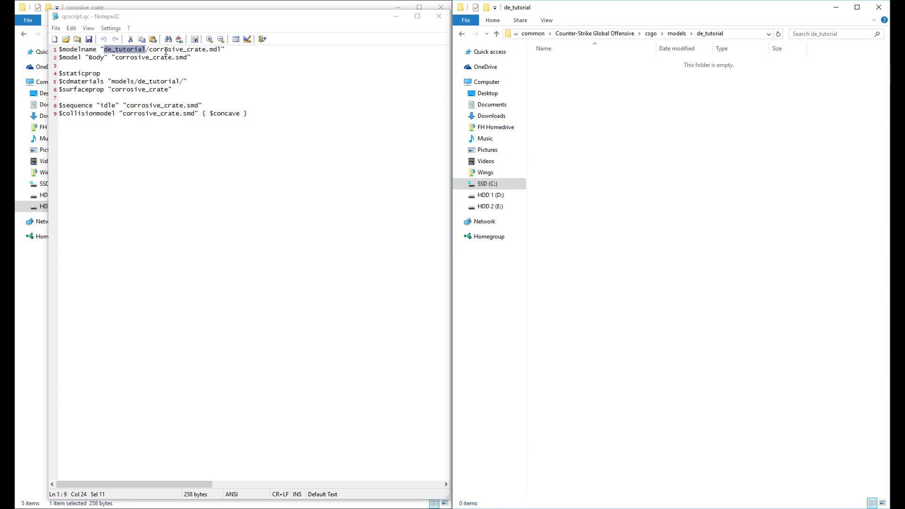
Step: Compare the model name and the $model line's corrosive_crate.smd reference with the SMD file in the corrosive_crate folder, then minimize that folder
drag(162, 49, 198, 49)
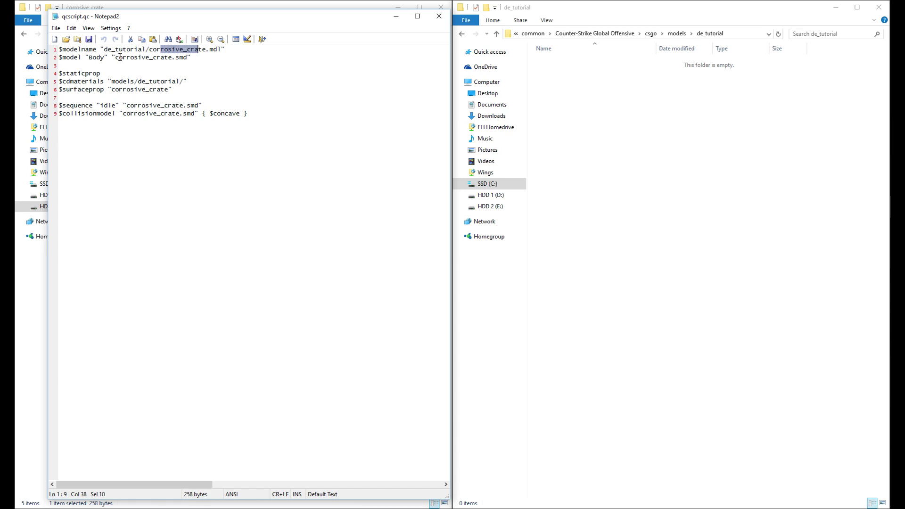
drag(115, 57, 188, 57)
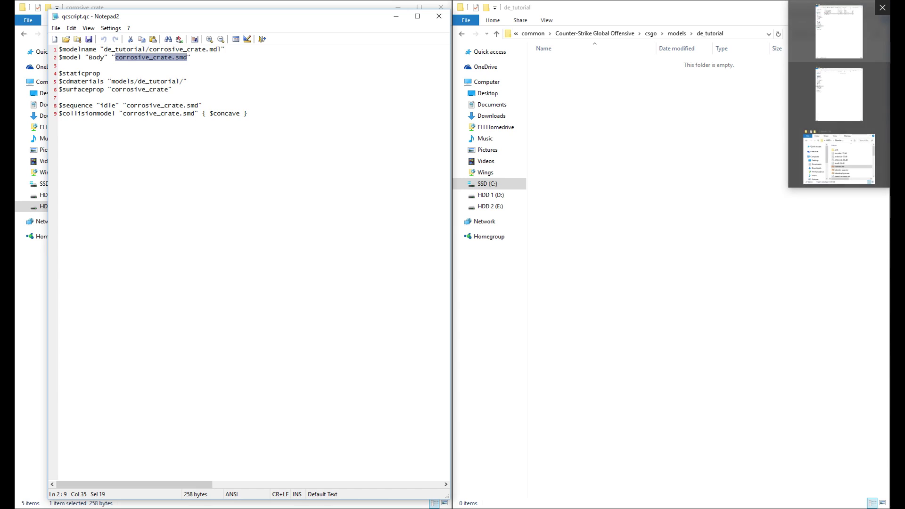
click(864, 47)
click(151, 74)
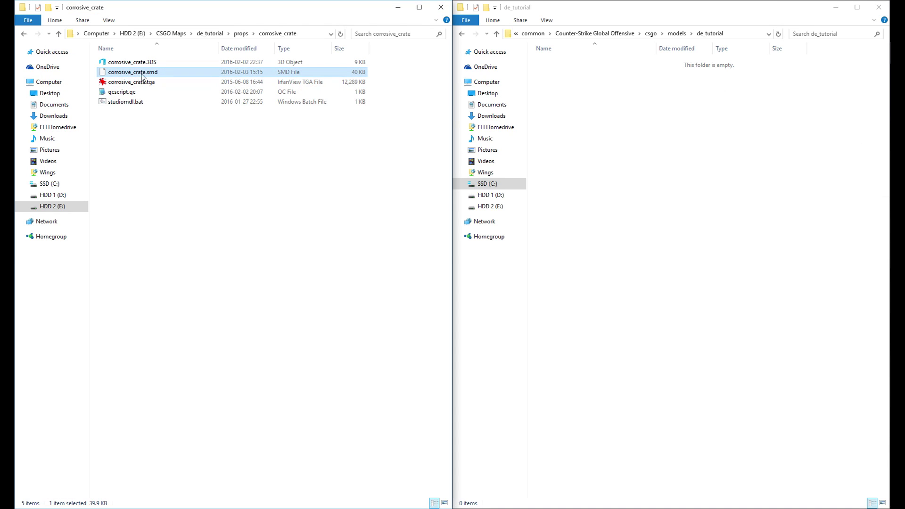
click(399, 10)
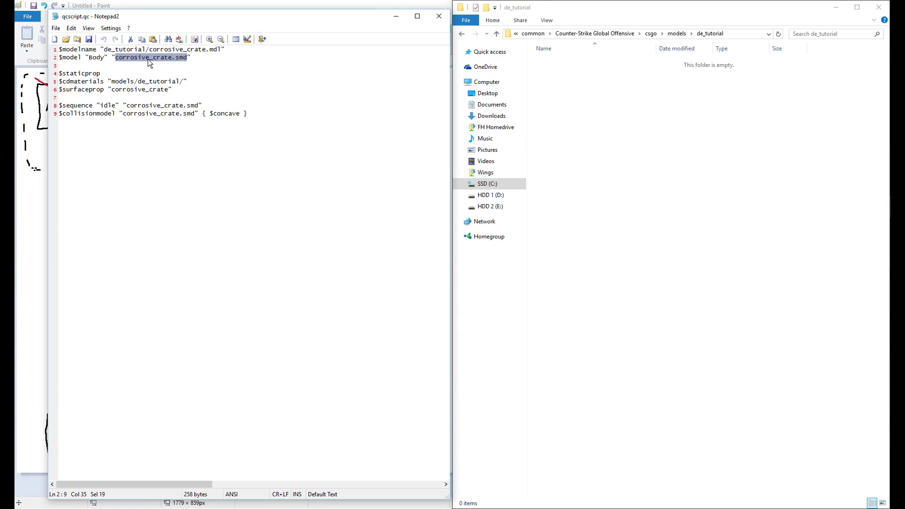
Step: Highlight corrosive_crate.smd in the $model line and the $staticprop command in the QC script
drag(116, 57, 187, 57)
drag(111, 74, 57, 74)
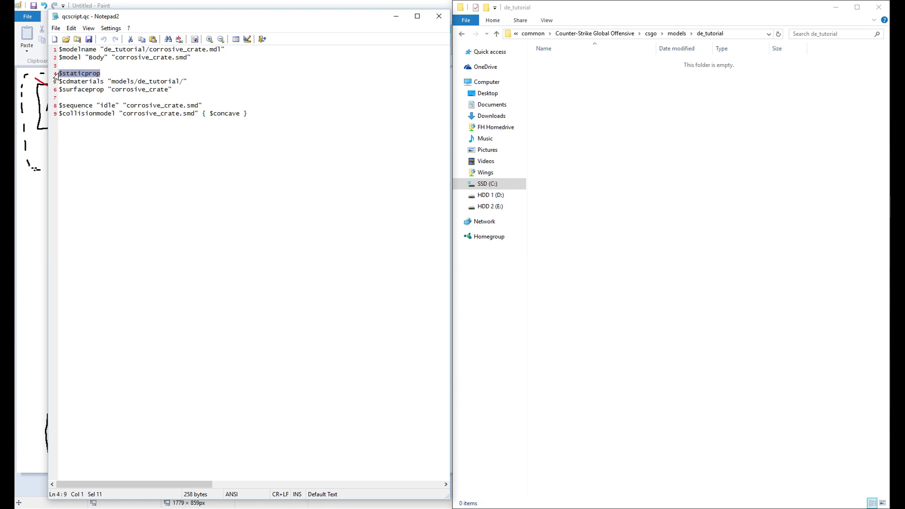
click(101, 74)
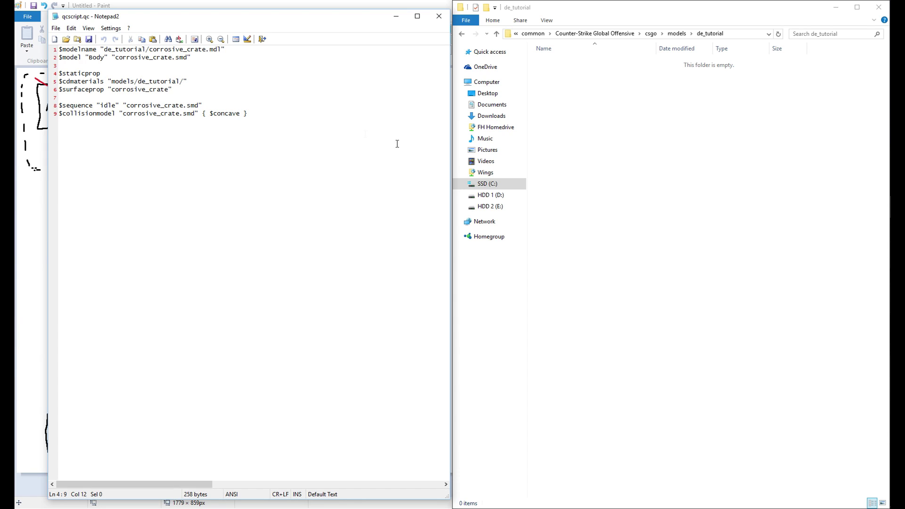
Step: Go back to the csgo folder and open its materials\models\de_tutorial subfolder
click(636, 188)
key(alt+Left)
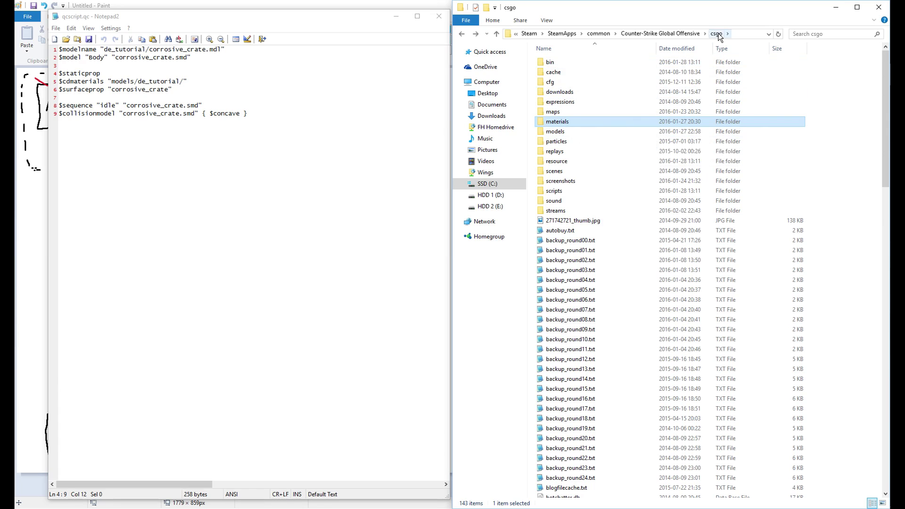
double_click(559, 123)
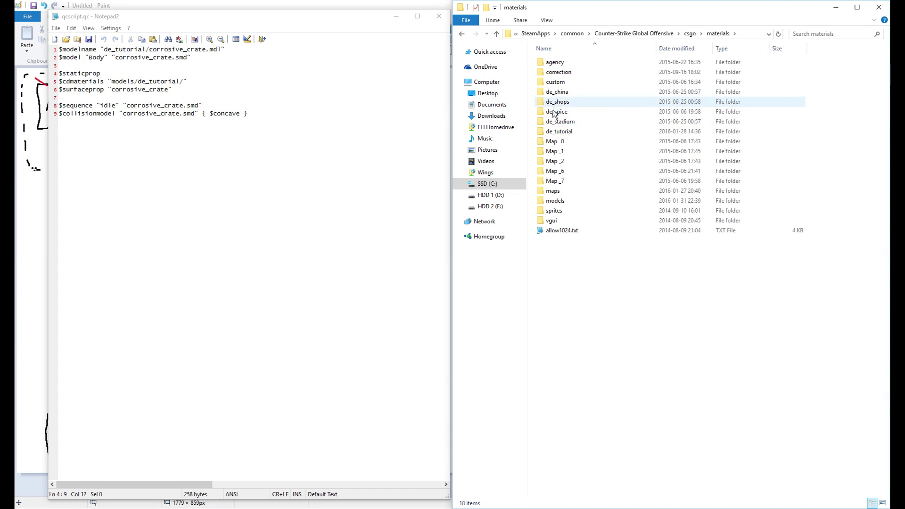
double_click(561, 201)
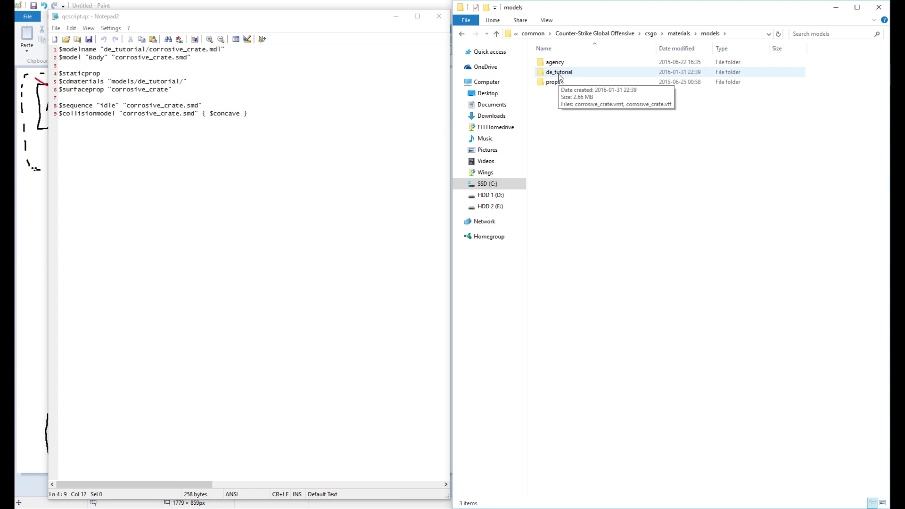
double_click(559, 73)
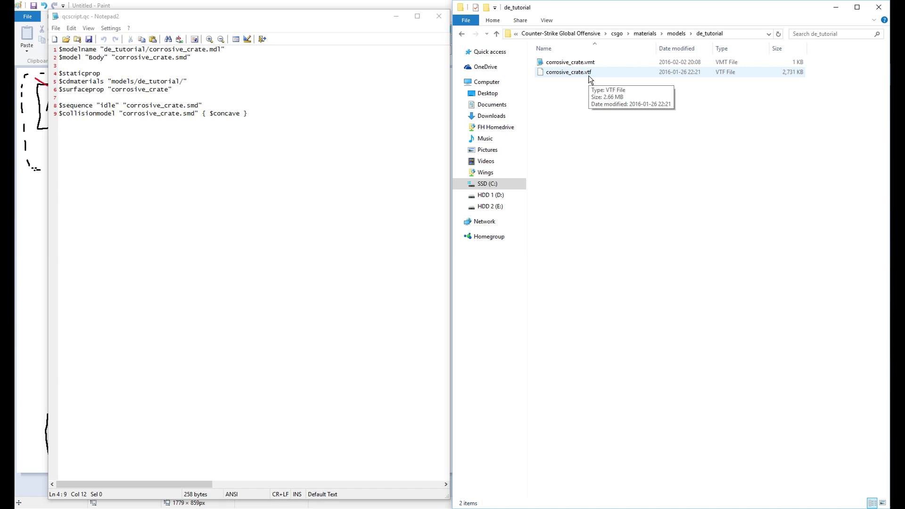
Step: Open corrosive_crate.vmt and place its window beside the de_tutorial materials folder
mouse_move(576, 133)
mouse_down()
mouse_move(533, 48)
mouse_move(574, 130)
mouse_up()
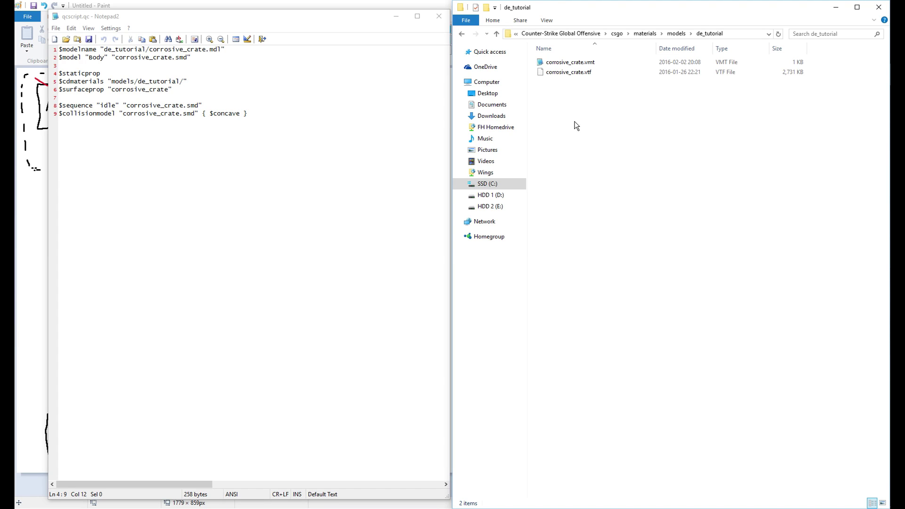
double_click(573, 64)
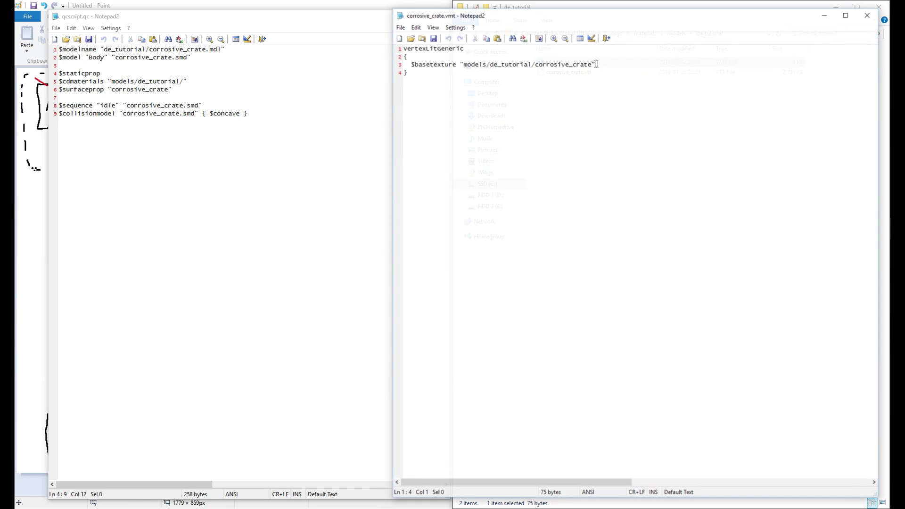
drag(598, 21, 356, 21)
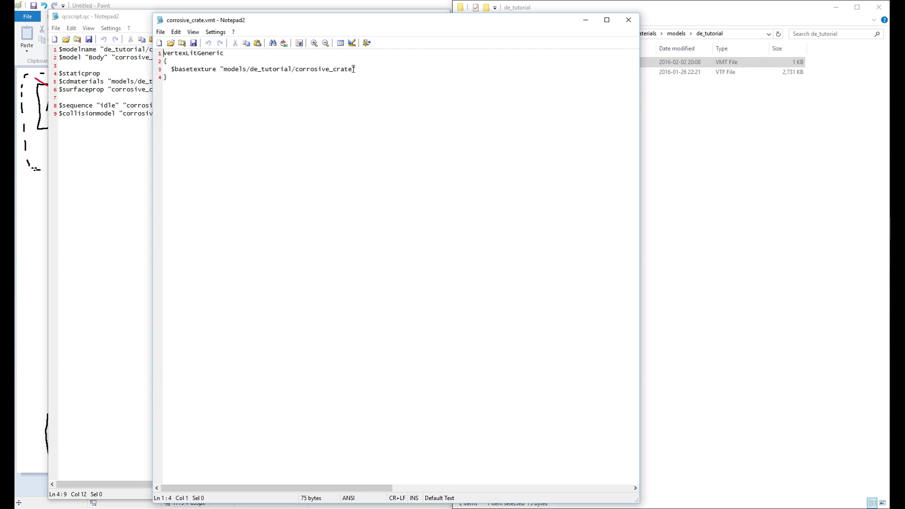
drag(375, 28, 239, 26)
Step: Return from the de_tutorial folder to the parent materials folder in File Explorer
click(646, 190)
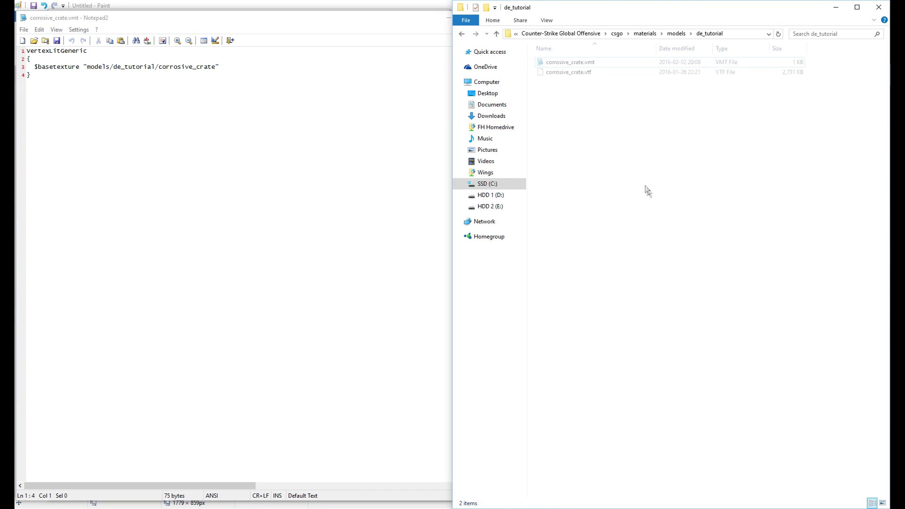
key(alt+Up)
key(alt+Up)
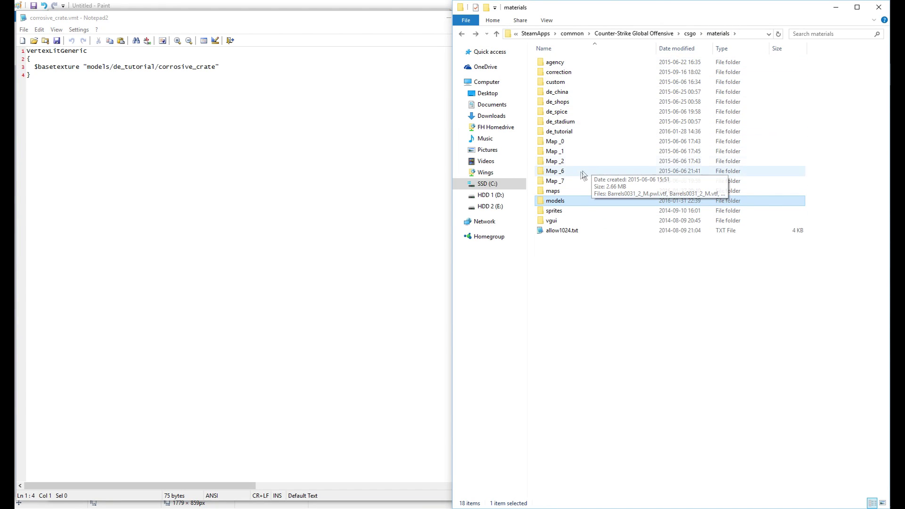
Step: Open the models\de_tutorial subfolder inside materials and pick out the corrosive_crate.vtf texture file
double_click(554, 201)
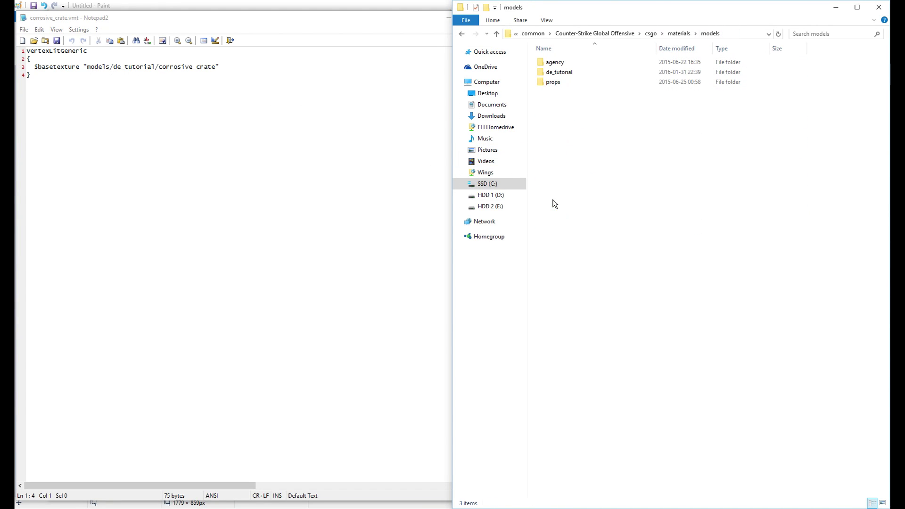
double_click(560, 72)
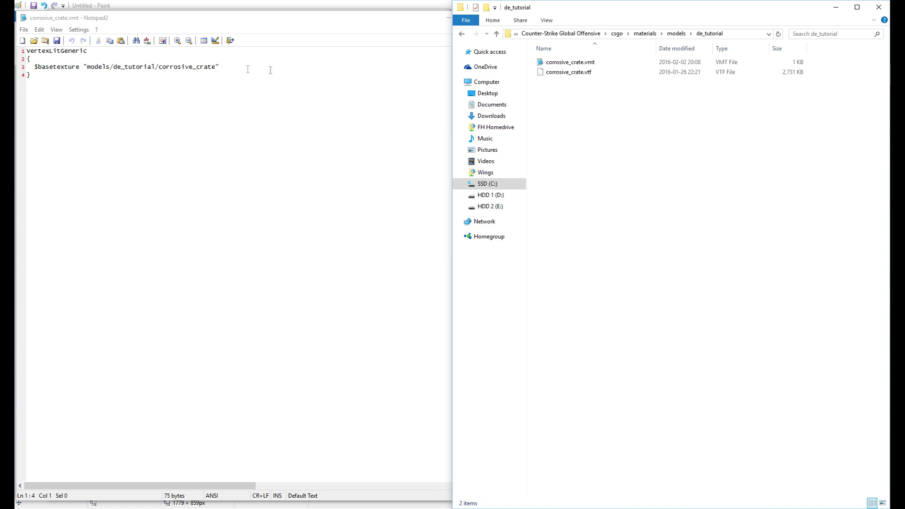
click(561, 73)
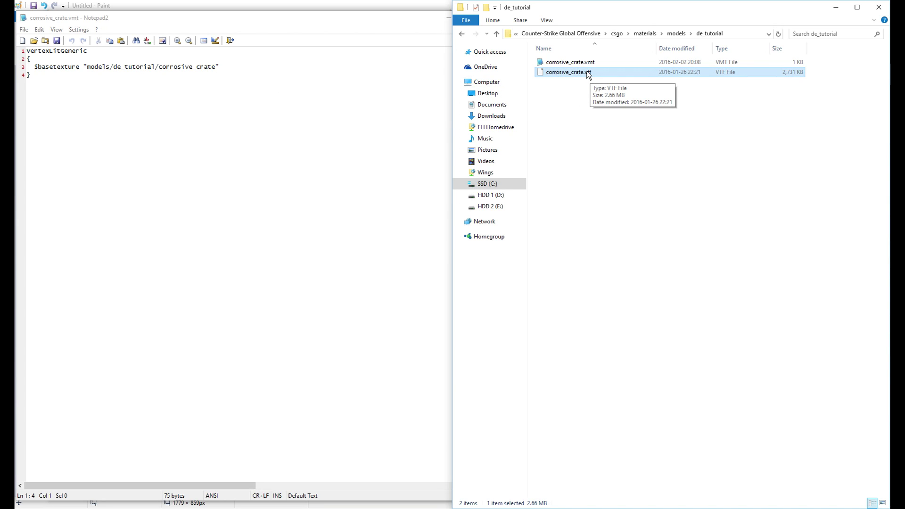
click(589, 91)
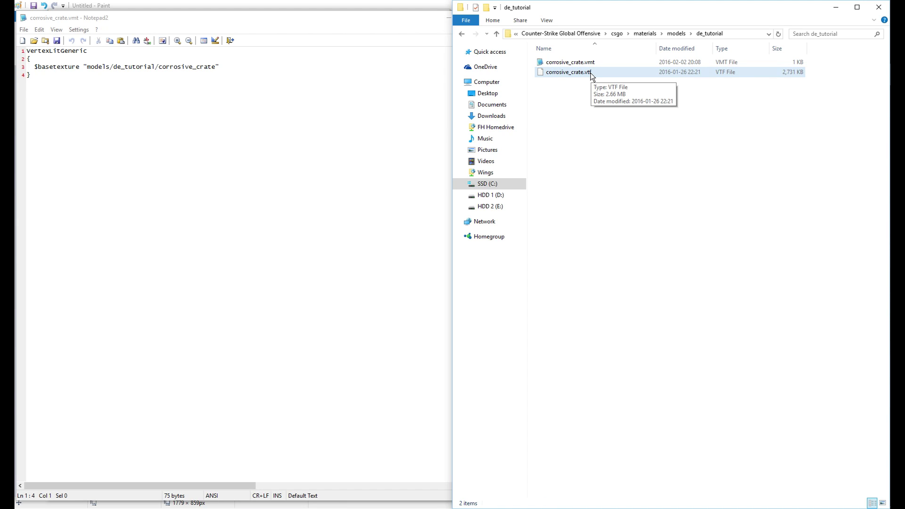
Step: Close corrosive_crate.vmt and place the qcscript.qc window beside the de_tutorial materials folder
click(252, 77)
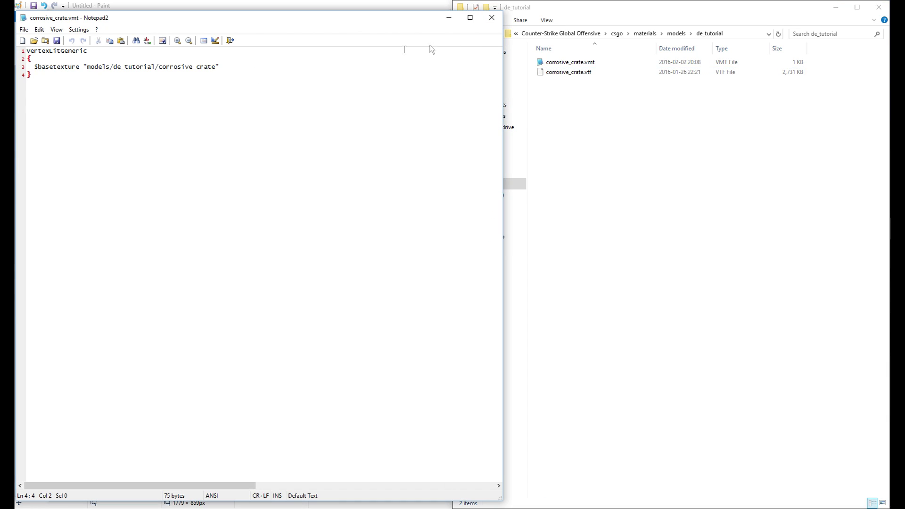
click(492, 17)
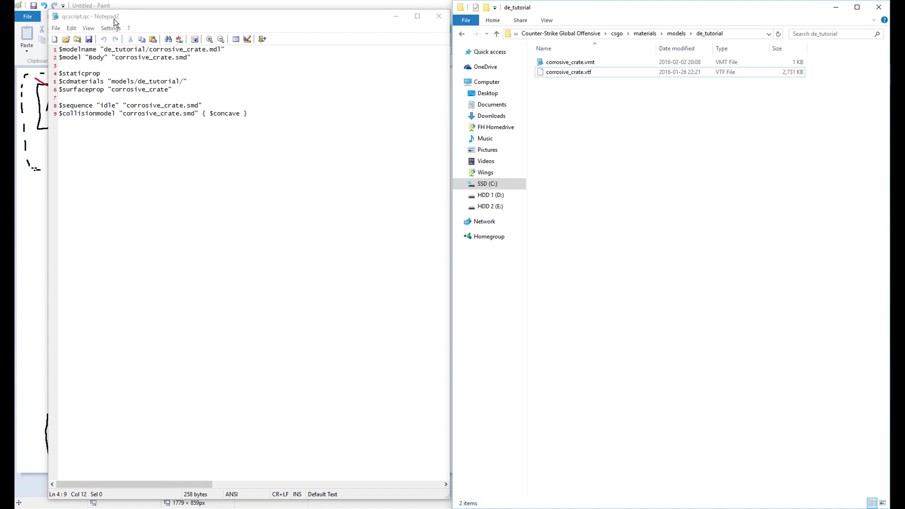
drag(115, 23, 92, 24)
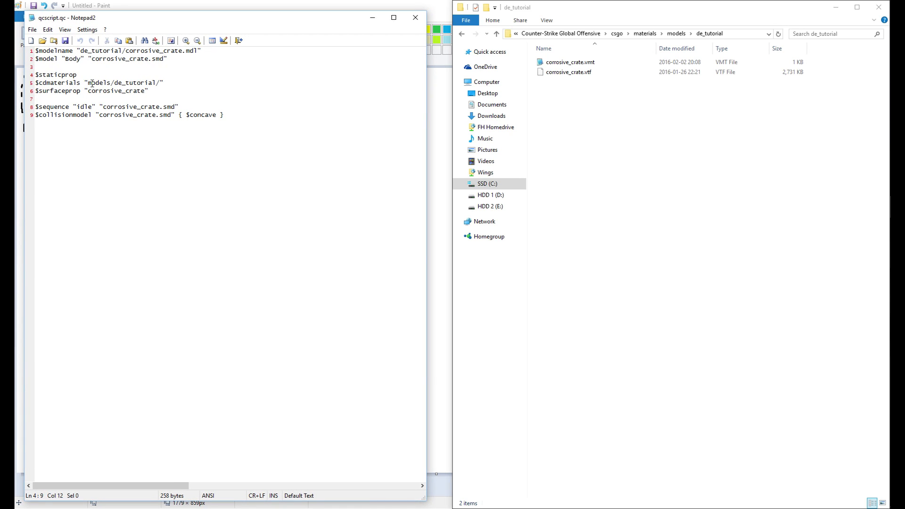
Step: Retrace the path from the materials folder to models\de_tutorial and highlight both corrosive_crate material files
click(603, 130)
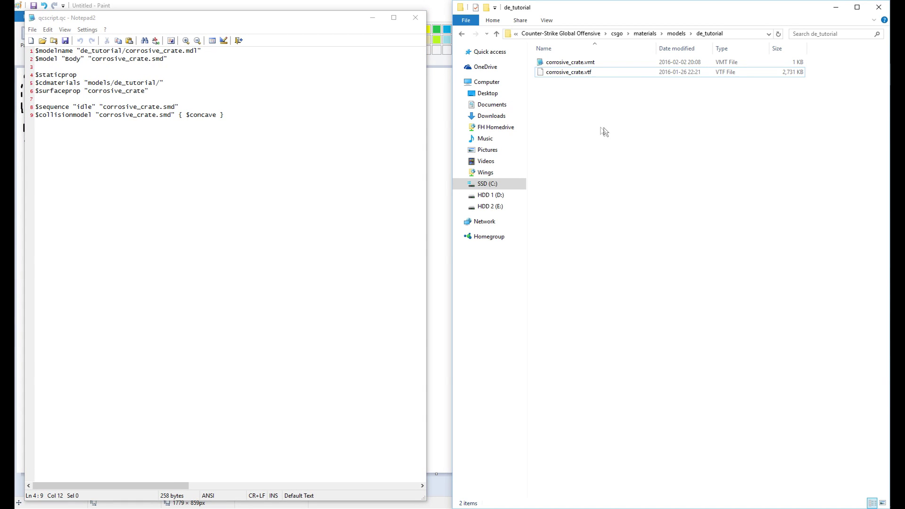
key(BackSpace)
key(BackSpace)
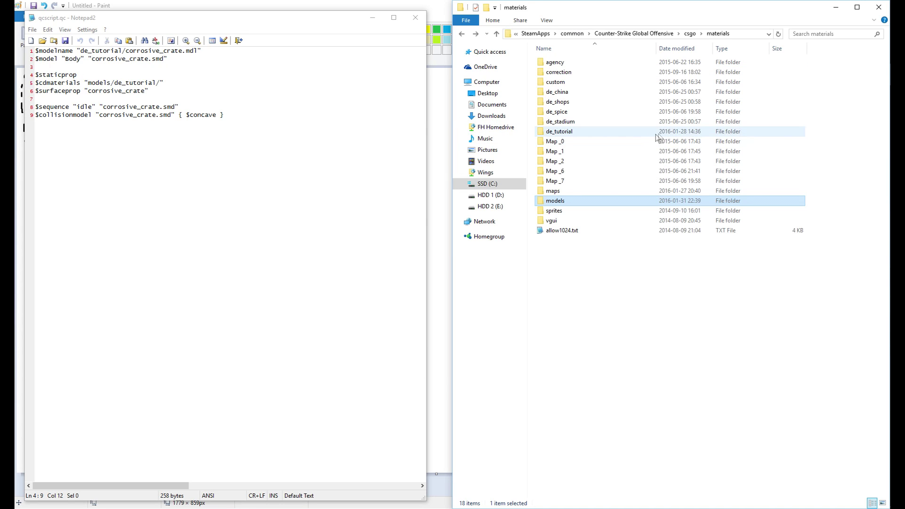
double_click(555, 201)
double_click(561, 72)
drag(607, 113, 537, 57)
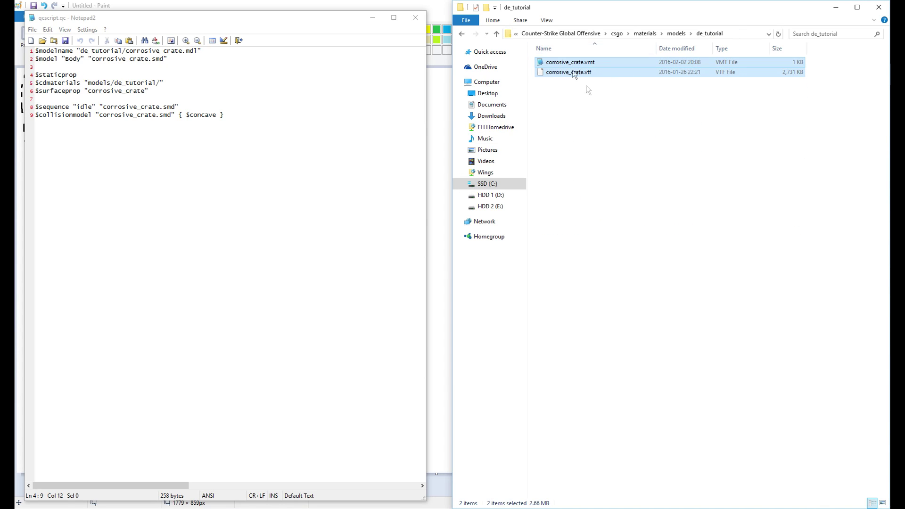
drag(617, 164, 532, 57)
click(593, 142)
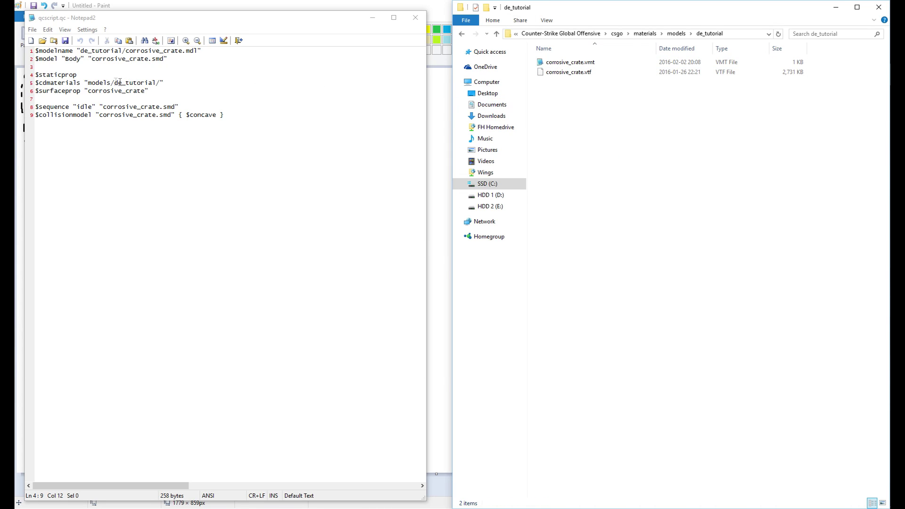
Step: Highlight the models/de_tutorial/ path in the $cdmaterials line and corrosive_crate in the $surfaceprop line of the QC script
drag(88, 83, 160, 83)
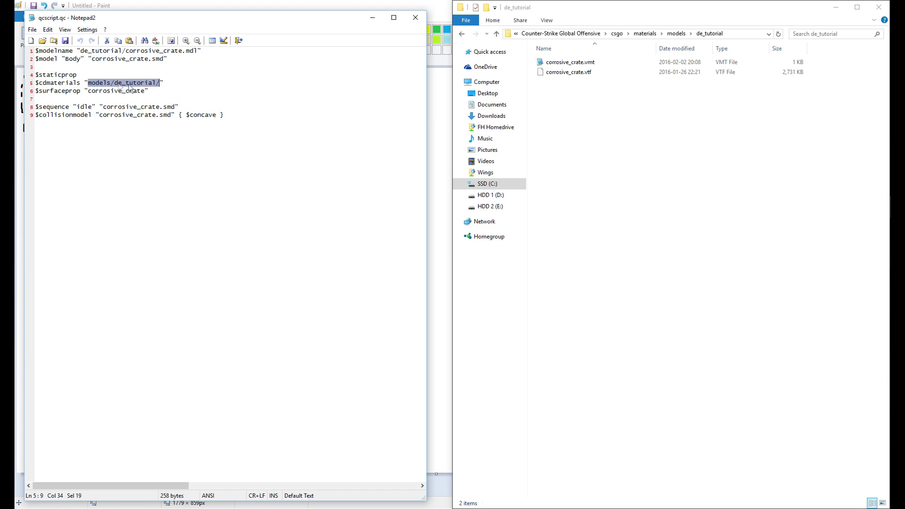
drag(88, 91, 144, 91)
click(578, 108)
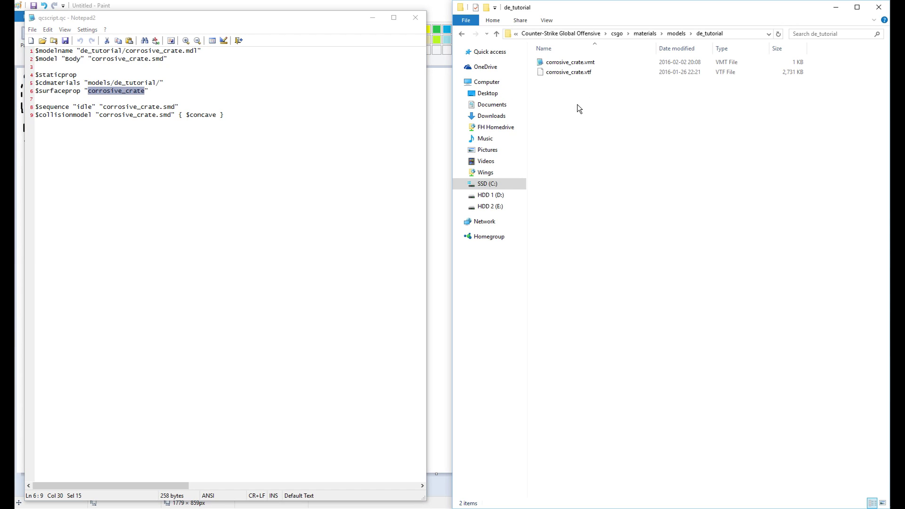
drag(593, 114, 581, 128)
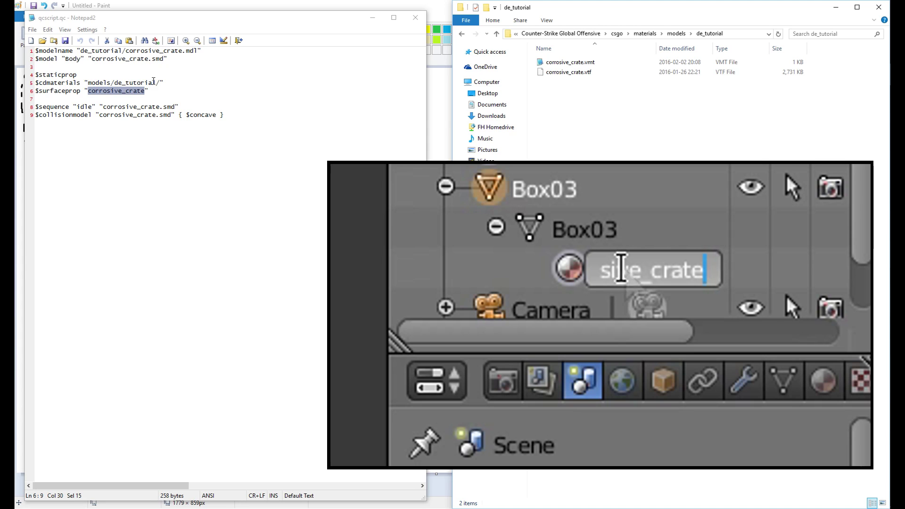
Step: Open corrosive_crate.vmt, highlight the corrosive_crate texture name in its $basetexture path, and close the file
click(581, 62)
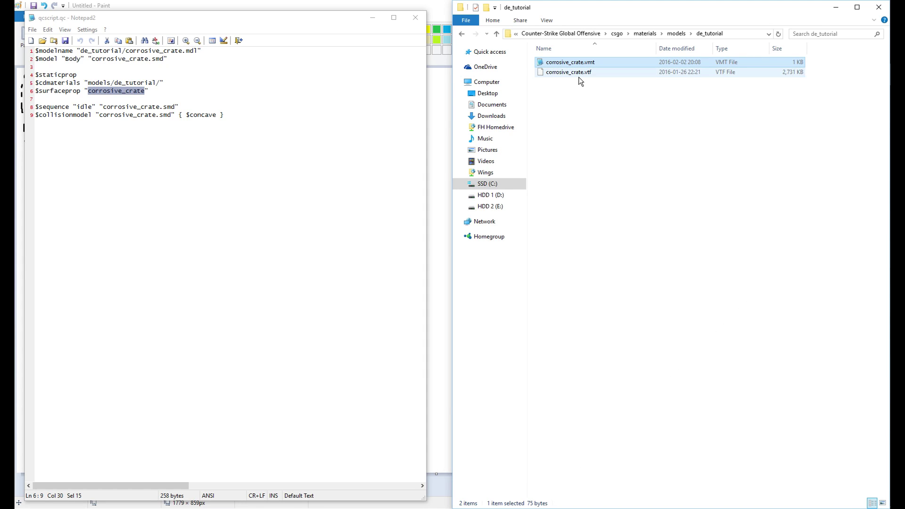
double_click(580, 66)
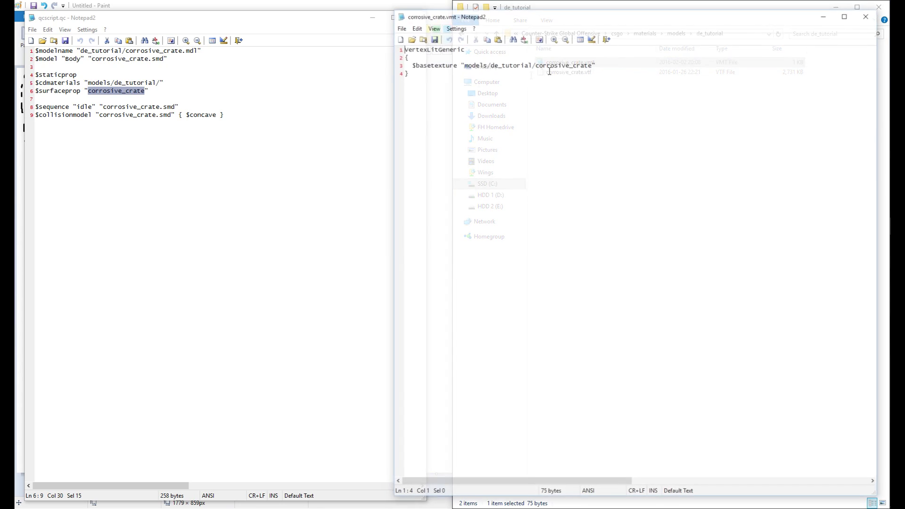
drag(534, 64, 593, 64)
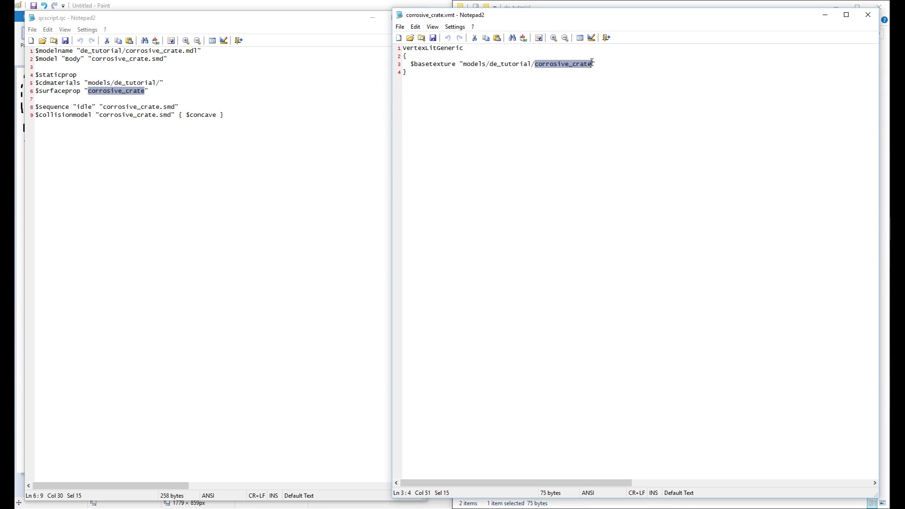
click(870, 16)
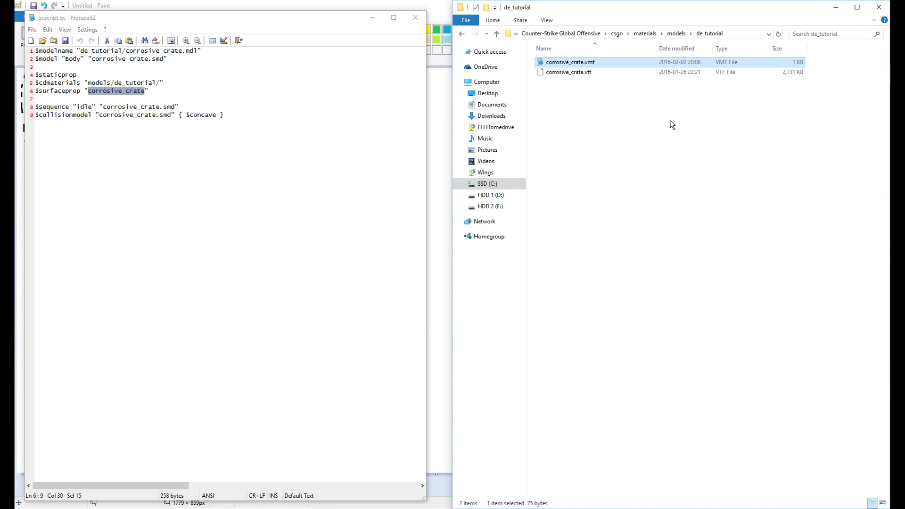
Step: Highlight the $sequence and $collisionmodel lines at the end of the QC script
click(210, 106)
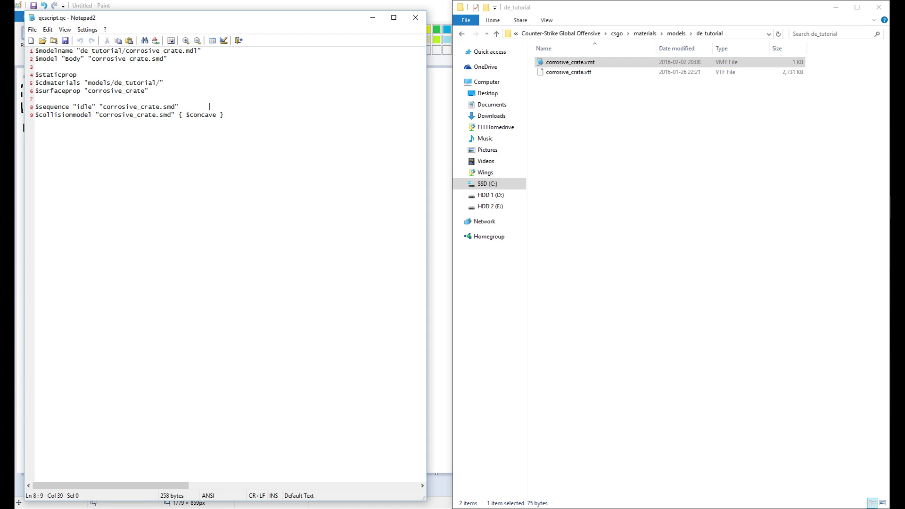
drag(235, 116, 36, 107)
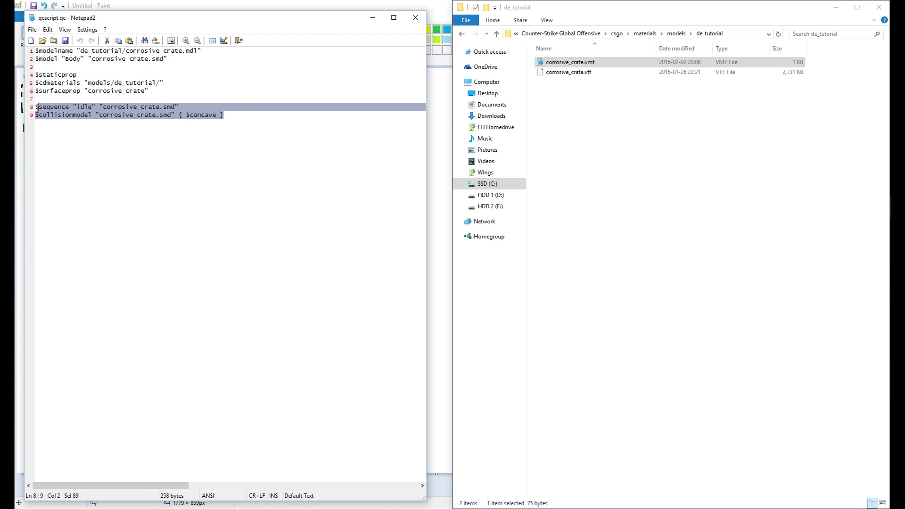
click(138, 115)
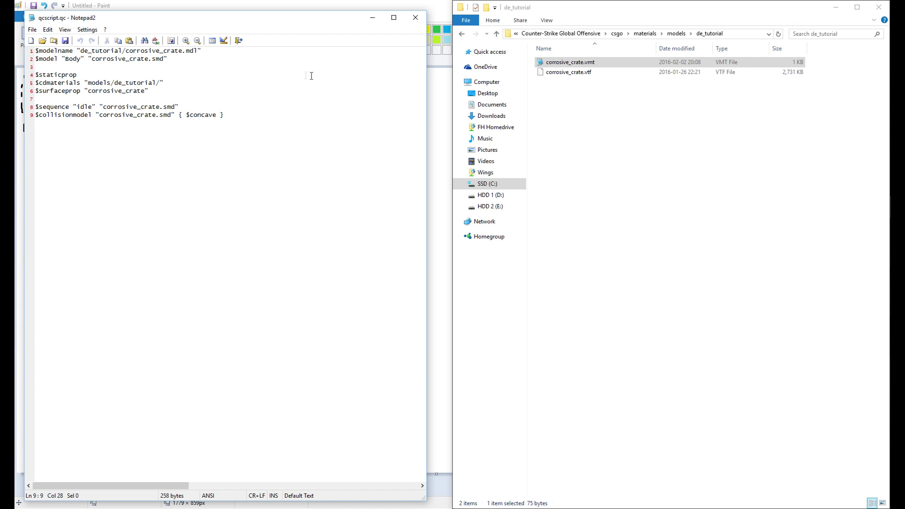
Step: Close the QC script and compile the crate by opening qcscript.qc with studiomdl.bat in the props\corrosive_crate folder
click(416, 18)
key(alt+Tab)
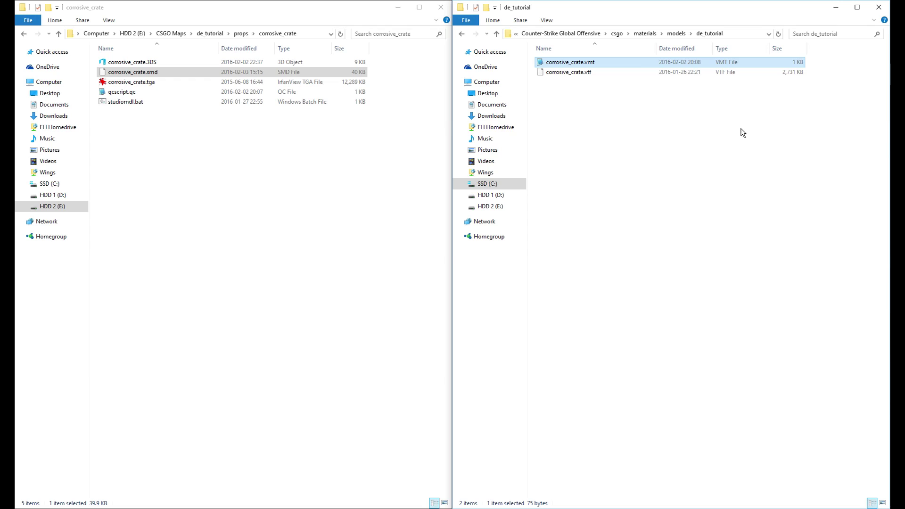
click(601, 92)
click(124, 92)
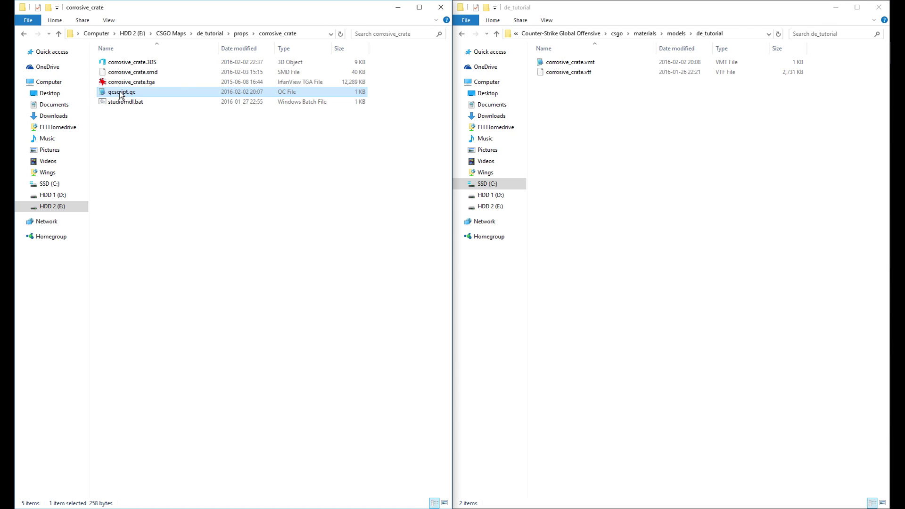
drag(127, 93, 128, 104)
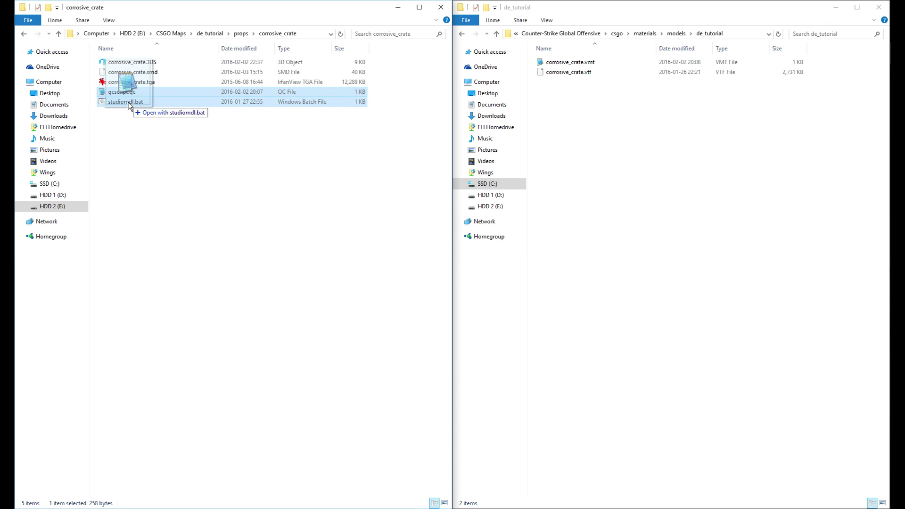
drag(128, 104, 128, 103)
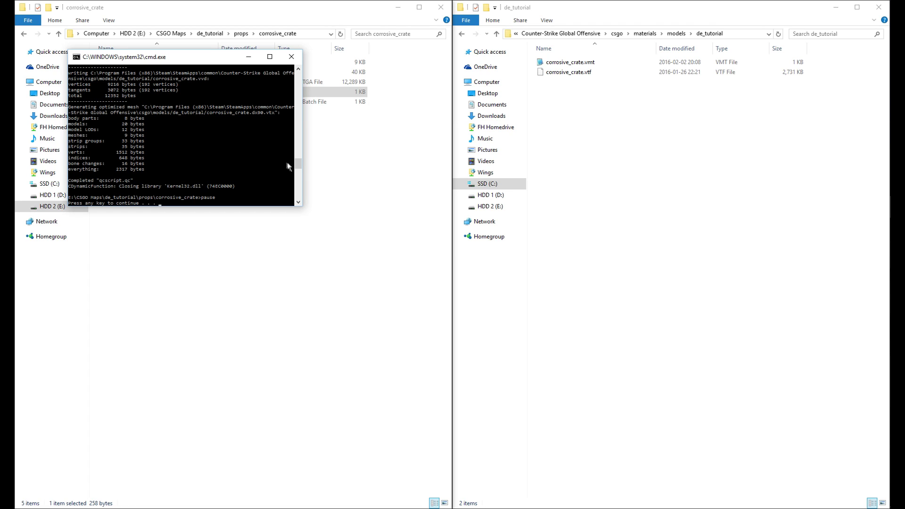
Step: Review the earlier output of the compile log in the command window and dismiss it
drag(299, 163, 298, 123)
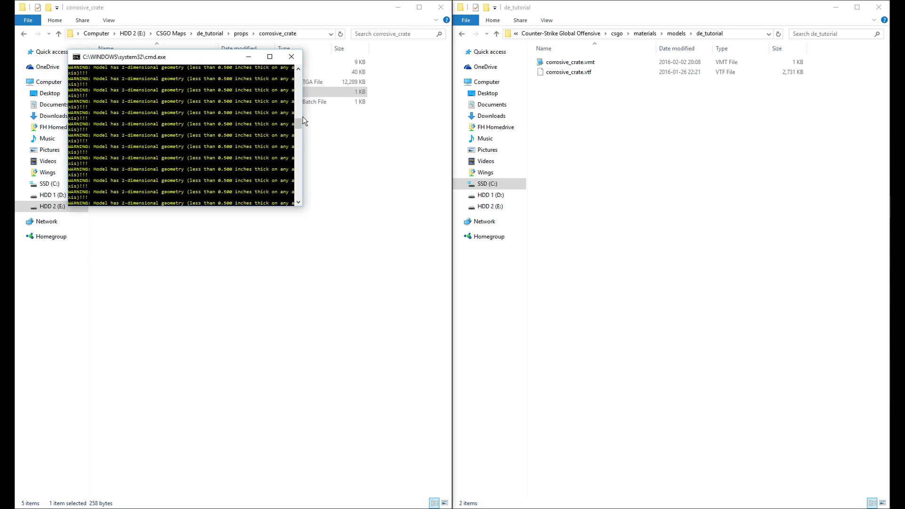
drag(299, 123, 298, 106)
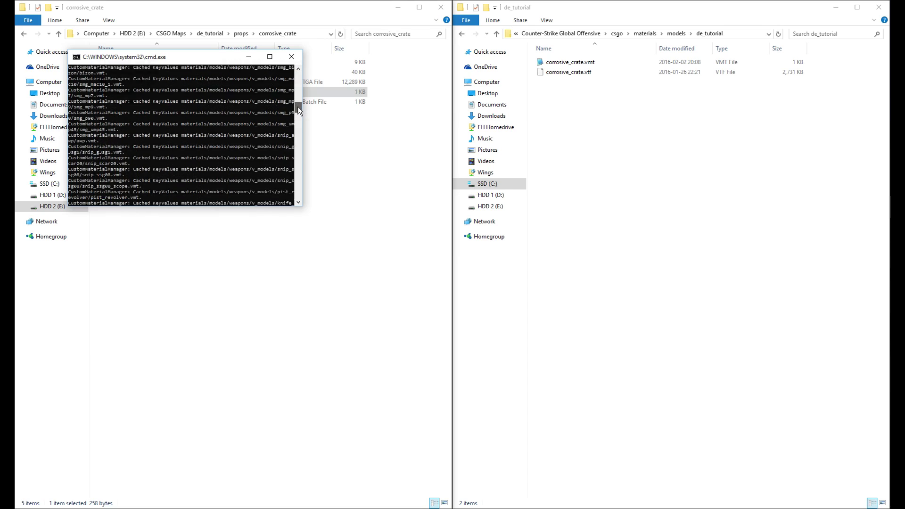
click(600, 170)
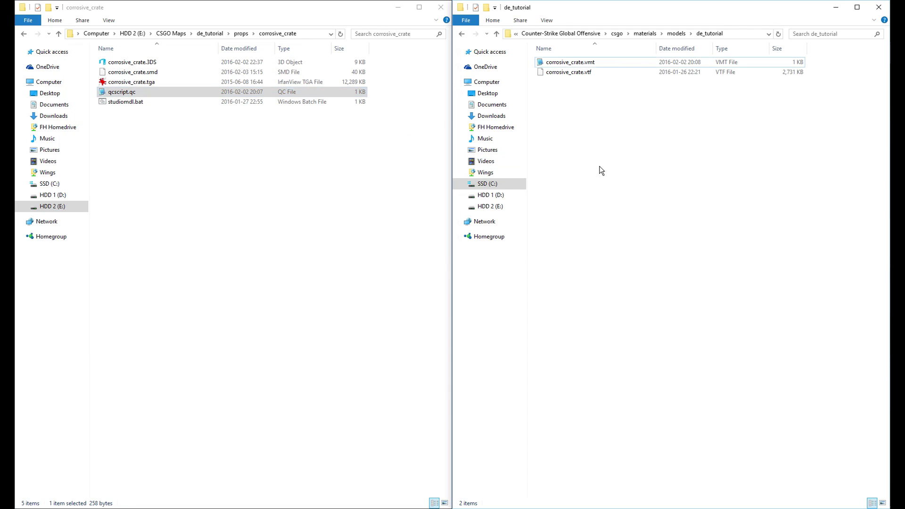
Step: Go back to the csgo folder and open its models\de_tutorial subfolder
click(617, 33)
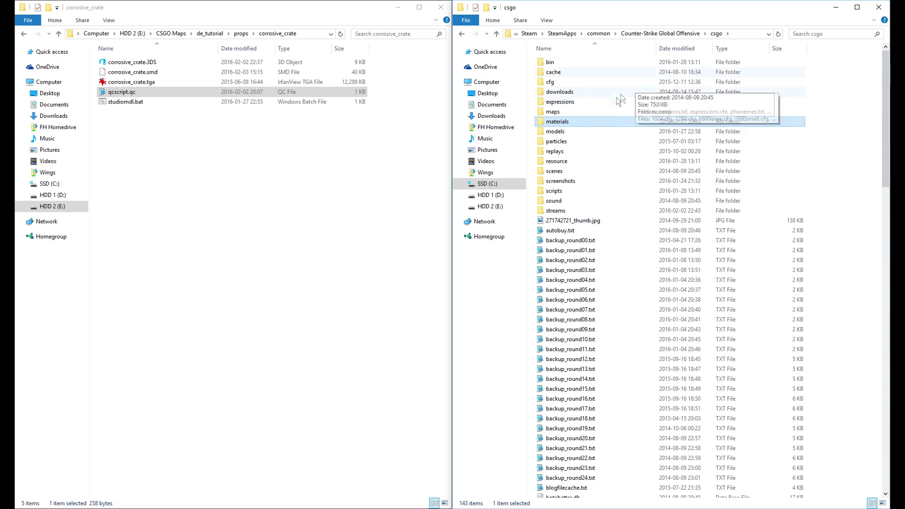
double_click(557, 132)
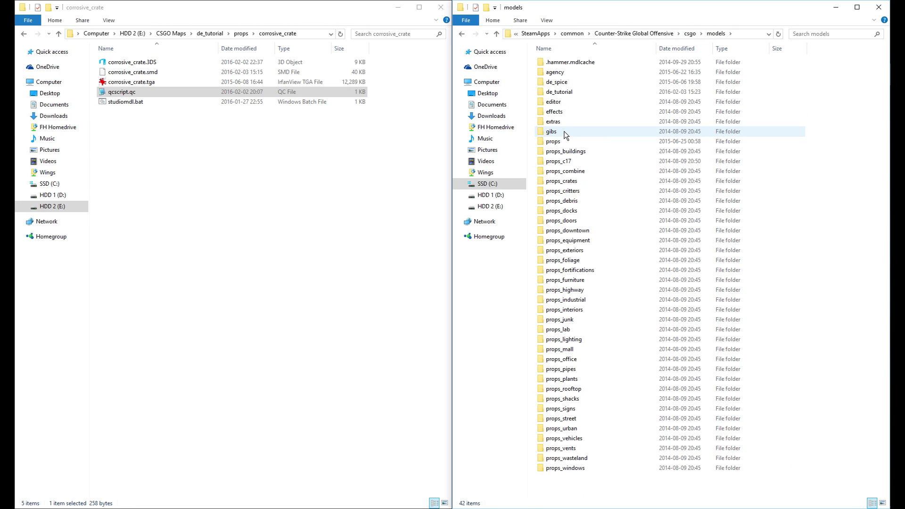
double_click(561, 92)
drag(624, 191, 623, 171)
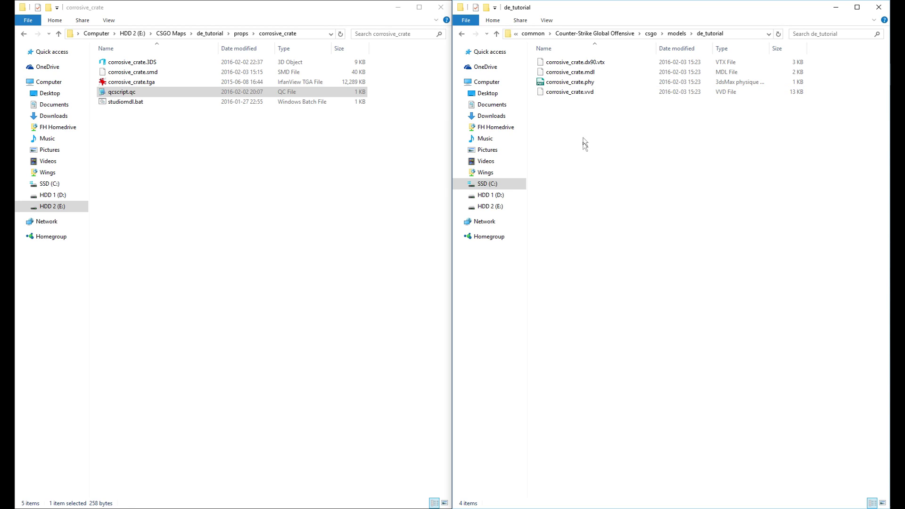
Step: Examine the compiled corrosive_crate .mdl, .phy, .dx90.vtx and .vvd files in the models\de_tutorial folder
click(587, 73)
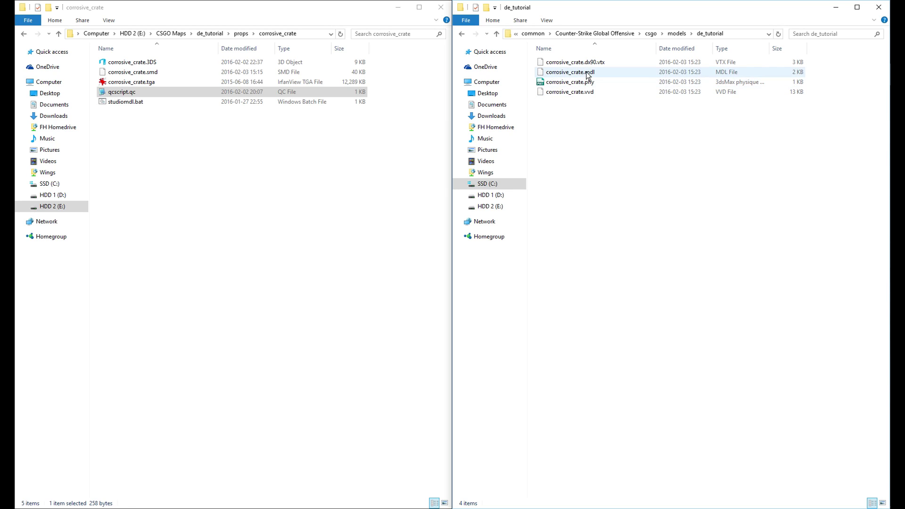
click(592, 90)
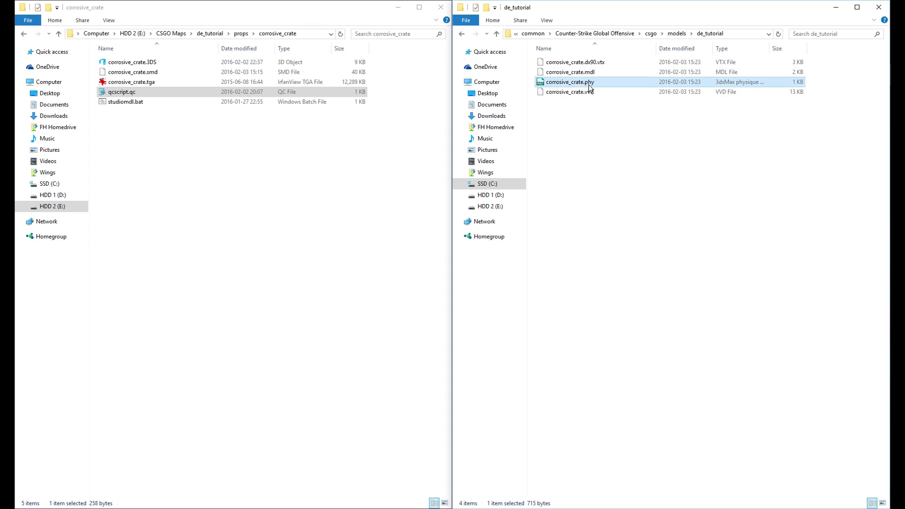
click(597, 63)
click(595, 92)
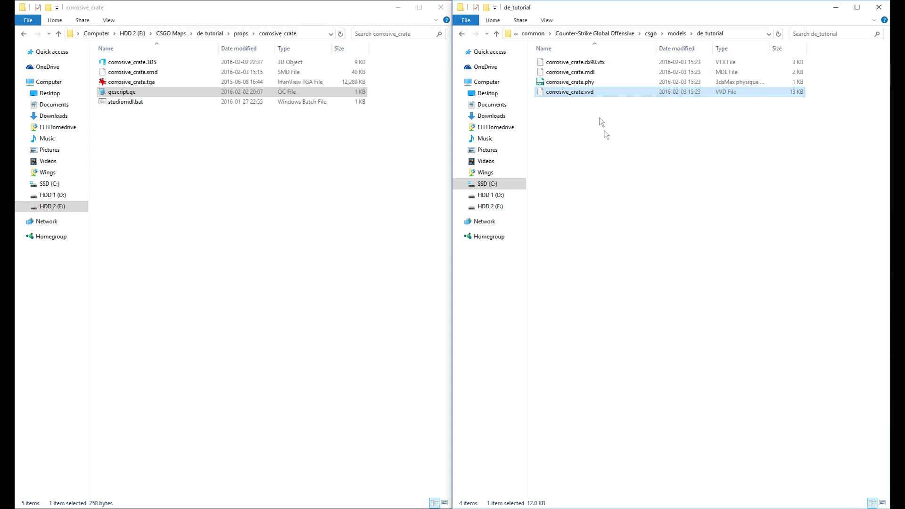
click(601, 128)
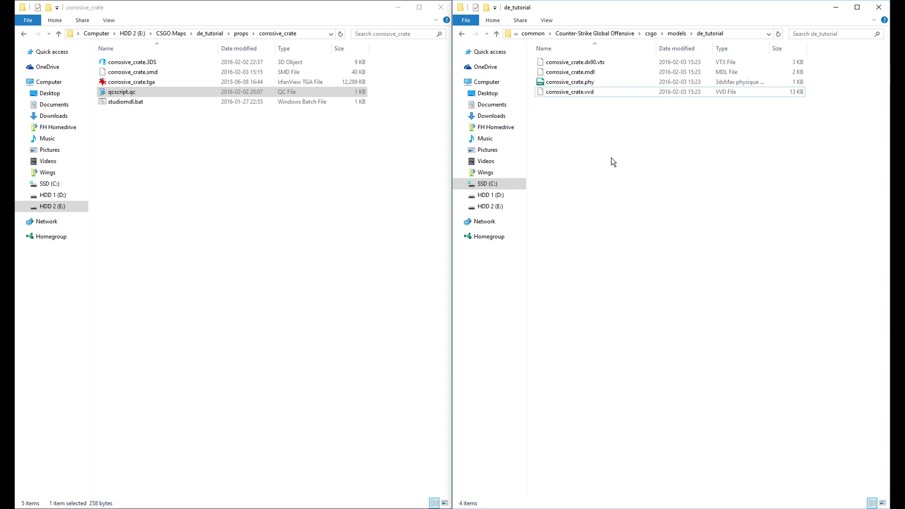
Step: Open the Counter-Strike: Global Offensive SDK from Steam and launch its Model Viewer
drag(618, 190, 563, 57)
click(584, 141)
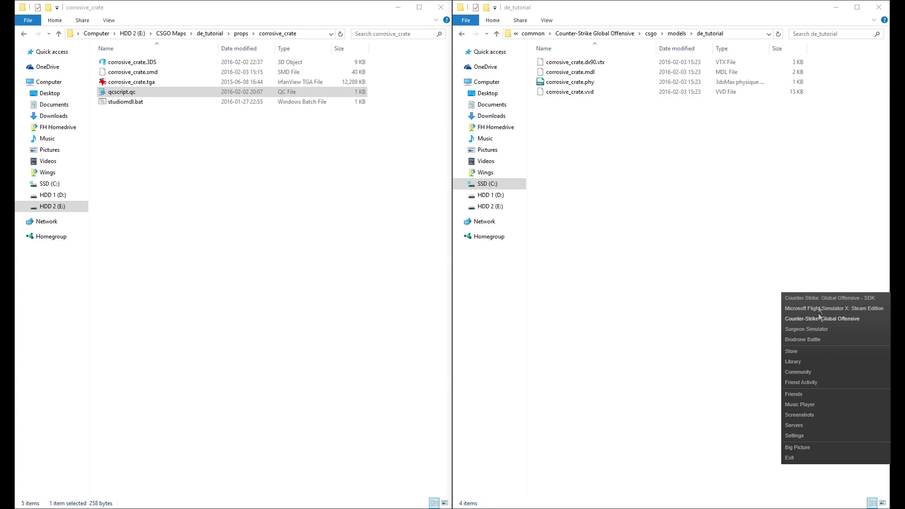
click(824, 298)
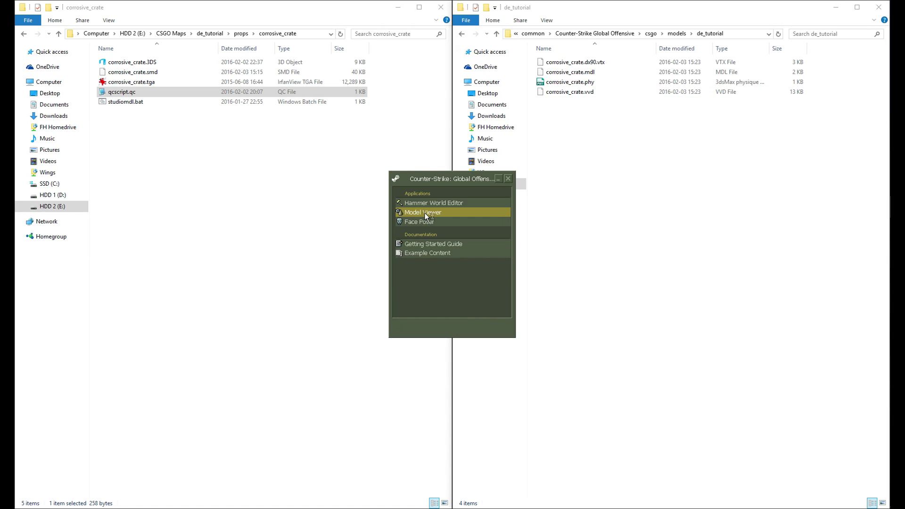
double_click(424, 213)
click(435, 213)
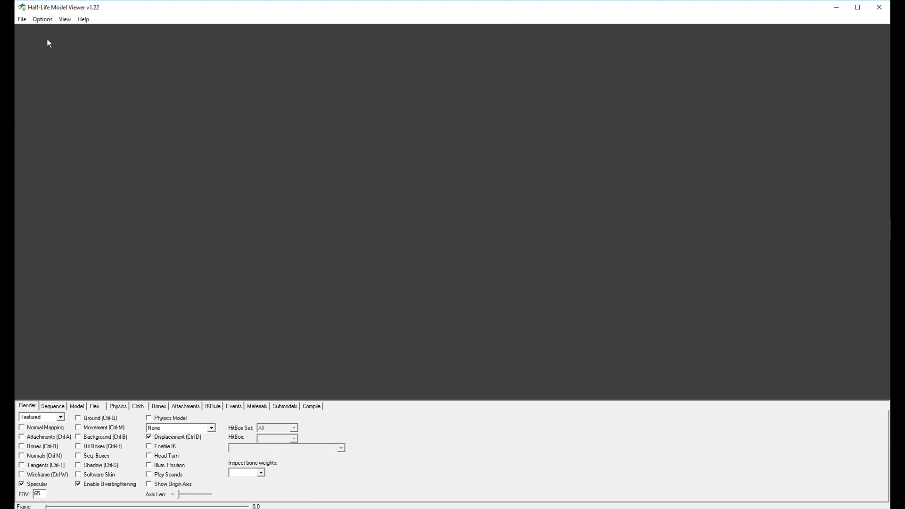
Step: Load corrosive_crate.mdl from the models\de_tutorial folder for viewing
click(22, 20)
click(36, 29)
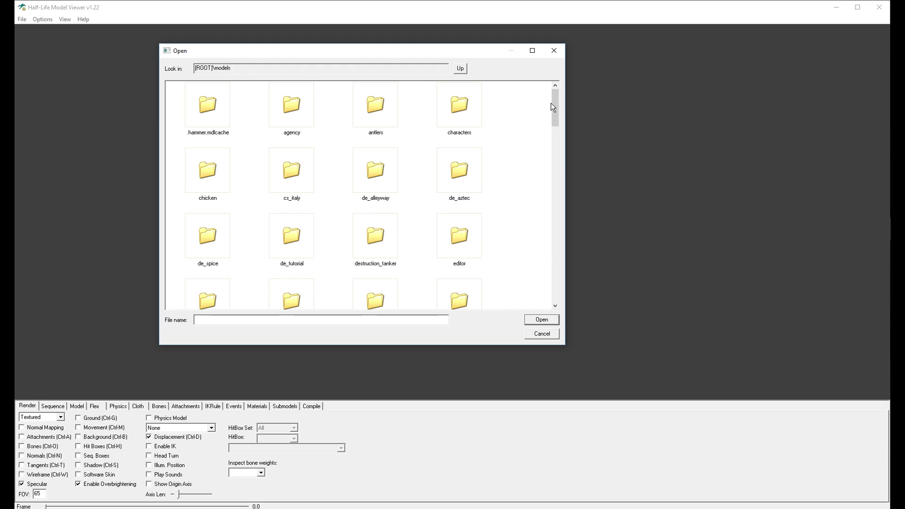
drag(558, 108, 555, 119)
double_click(288, 138)
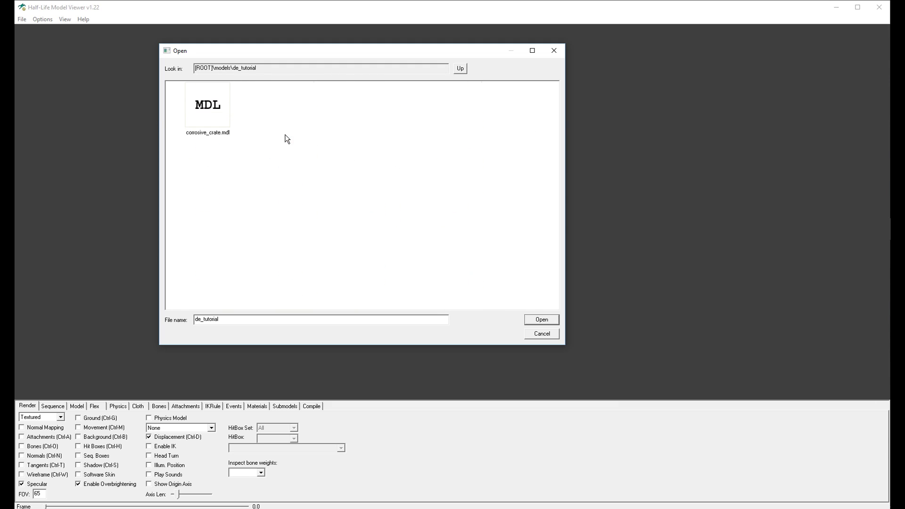
double_click(210, 116)
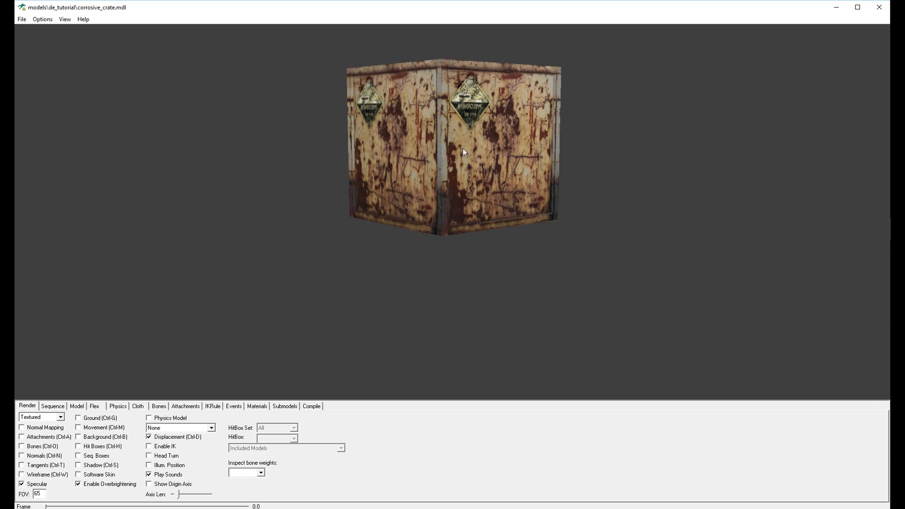
Step: Inspect the compiled crate from several sides along with its model information and loaded material, and close the viewer
drag(454, 156, 423, 182)
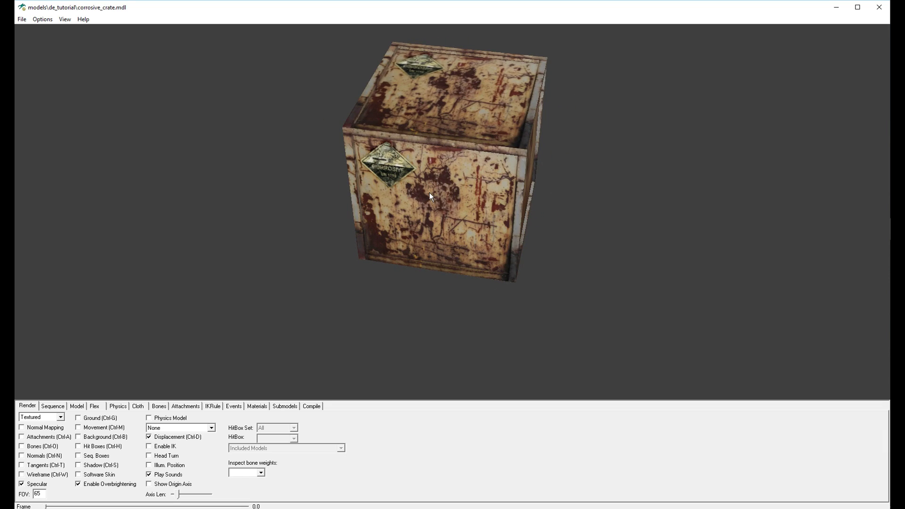
click(77, 406)
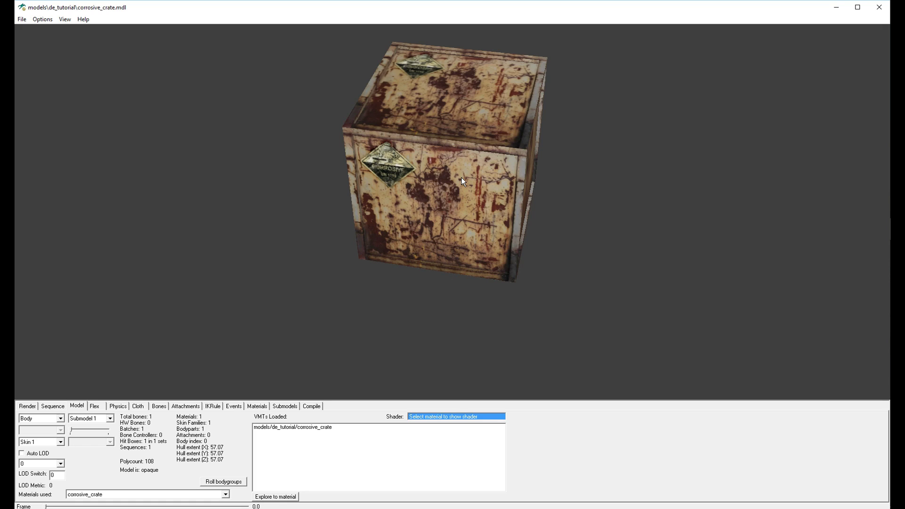
mouse_move(461, 171)
mouse_down()
mouse_move(431, 176)
mouse_move(472, 175)
mouse_move(475, 166)
mouse_move(443, 172)
mouse_up()
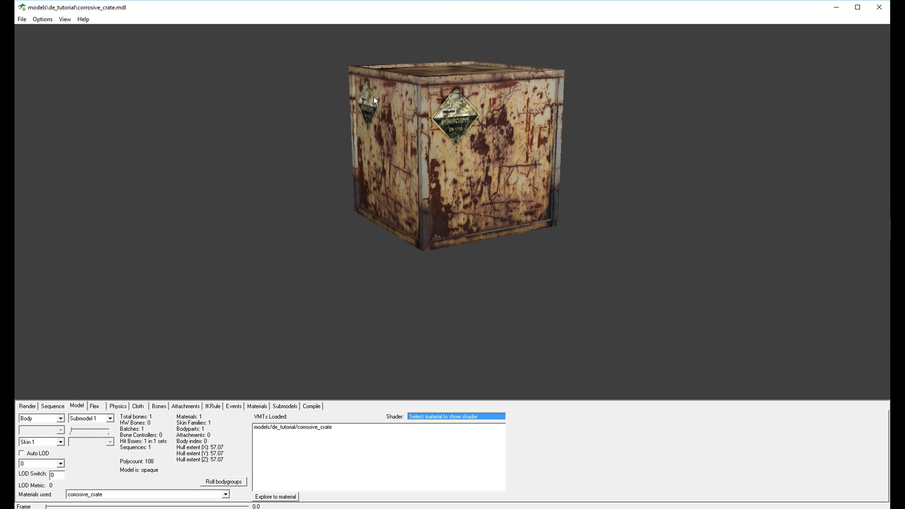
mouse_move(479, 102)
mouse_down()
mouse_move(467, 111)
mouse_move(516, 97)
mouse_move(480, 105)
mouse_move(491, 98)
mouse_up()
click(879, 7)
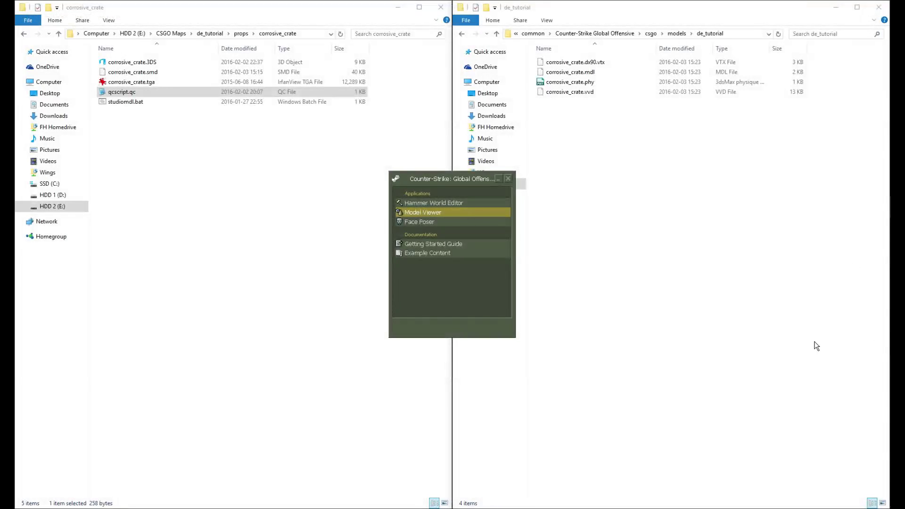
Step: Launch the Hammer World Editor from the SDK and open the recent map hallway.vmf
double_click(459, 203)
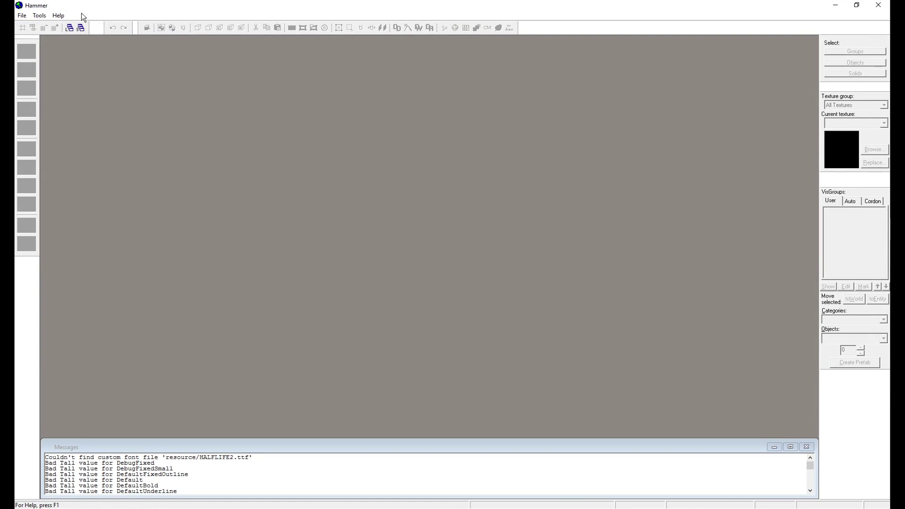
click(22, 16)
click(66, 50)
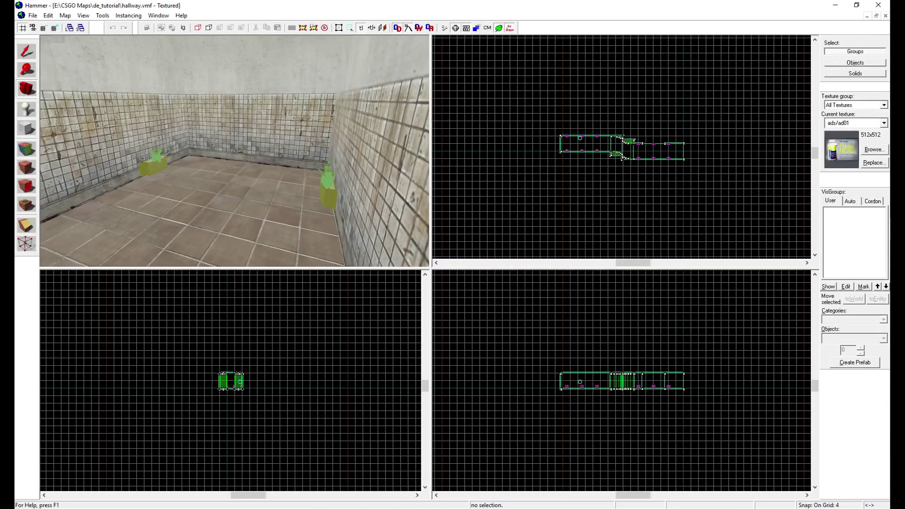
Step: Place a prop_static entity on the floor near the hallway's end wall, between the wall lights
scroll(234, 151, up, 5)
scroll(234, 150, down, 5)
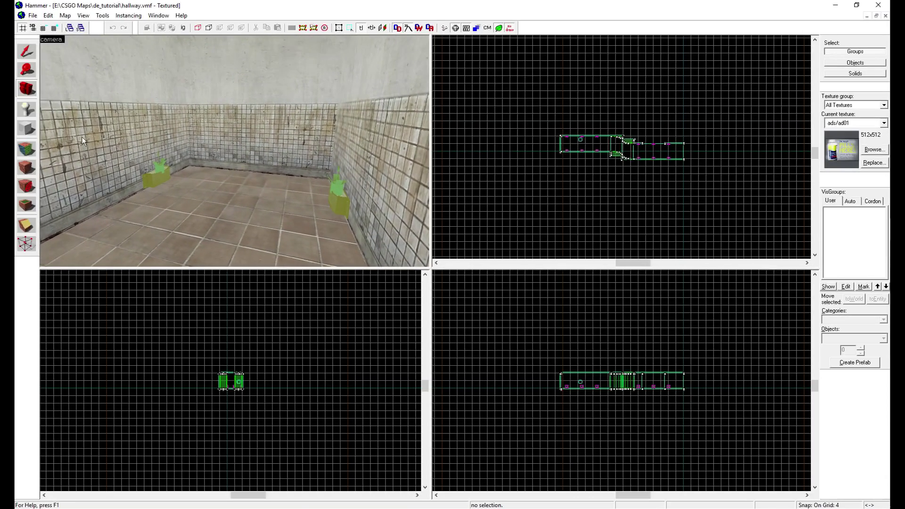
click(27, 110)
click(226, 194)
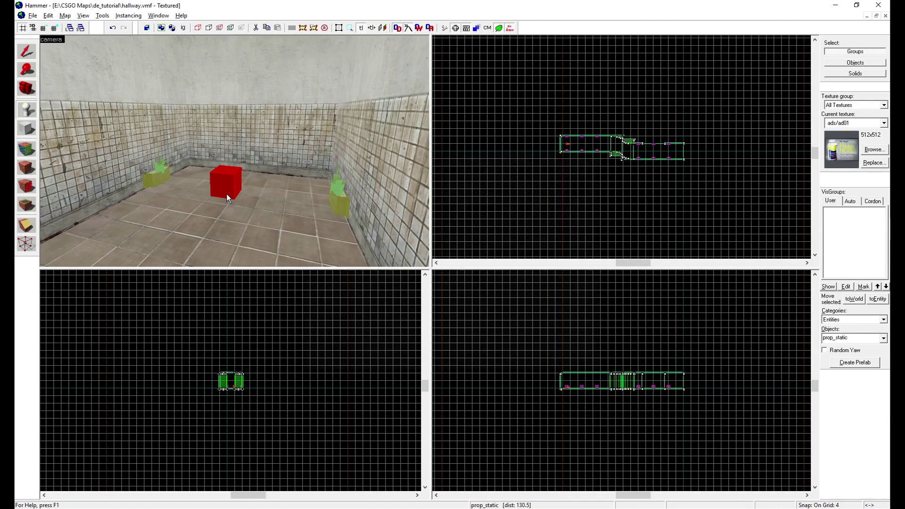
Step: Set the new prop_static's World Model to models/de_tutorial/corrosive_crate.mdl, apply it and close the object properties
key(alt+Return)
double_click(430, 294)
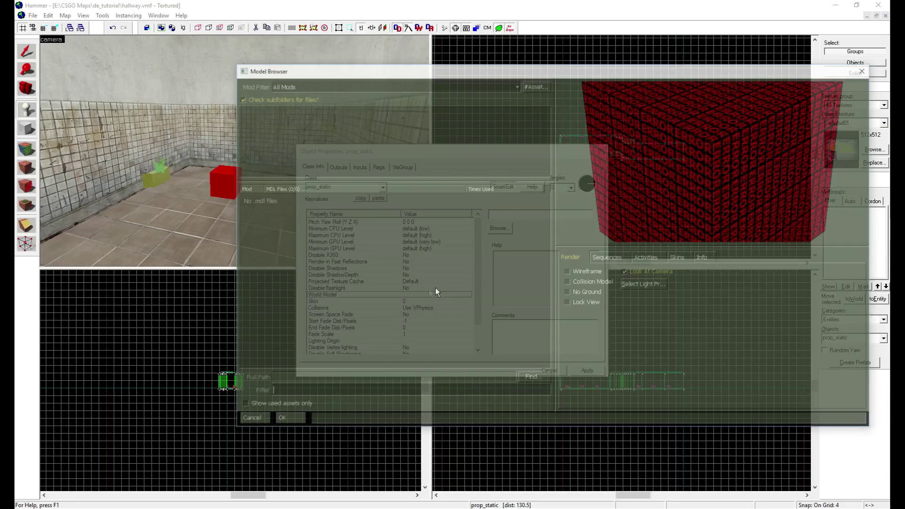
click(269, 173)
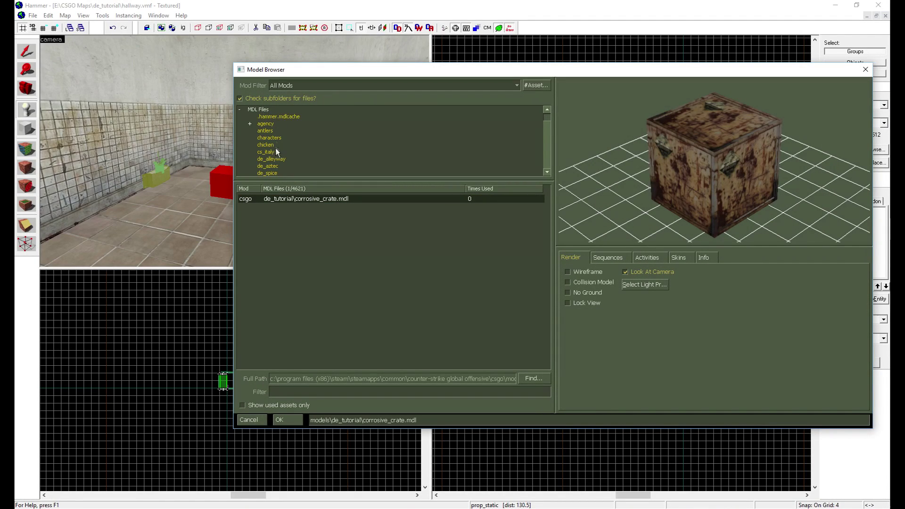
scroll(273, 153, down, 1)
click(291, 200)
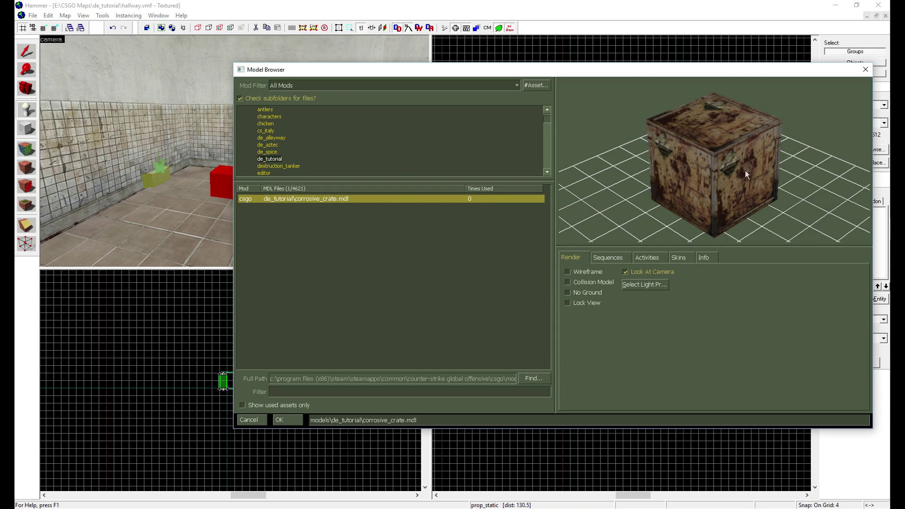
drag(747, 175, 747, 141)
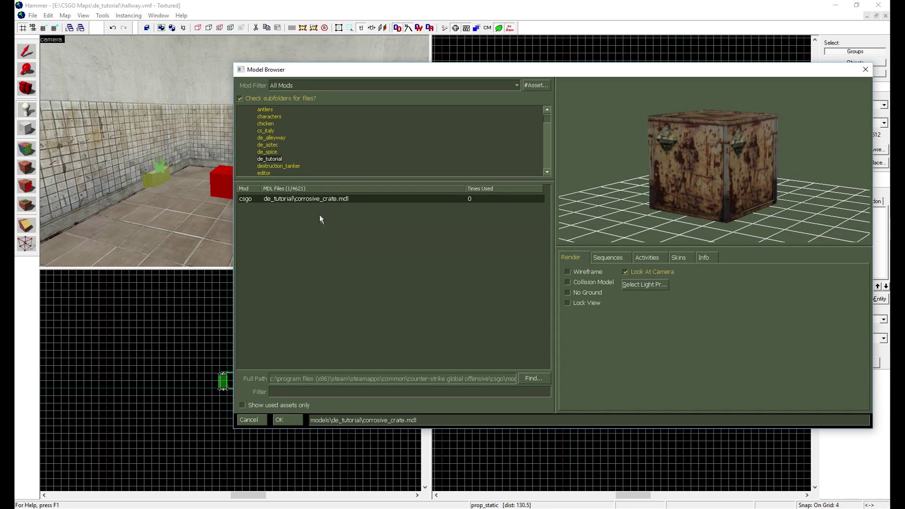
double_click(314, 198)
click(585, 369)
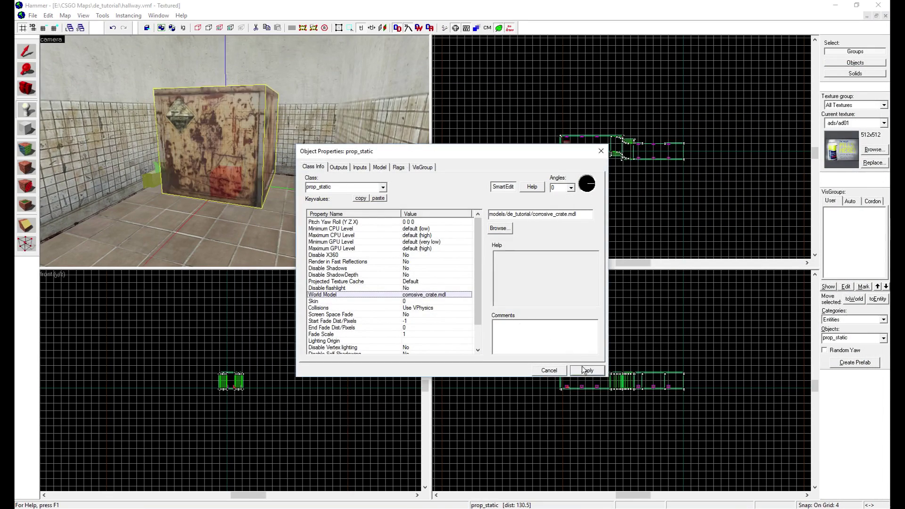
click(601, 151)
Step: Rotate the crate slightly in the top view, duplicate it diagonally beside the original and turn the copy to a different angle
key(shift+s)
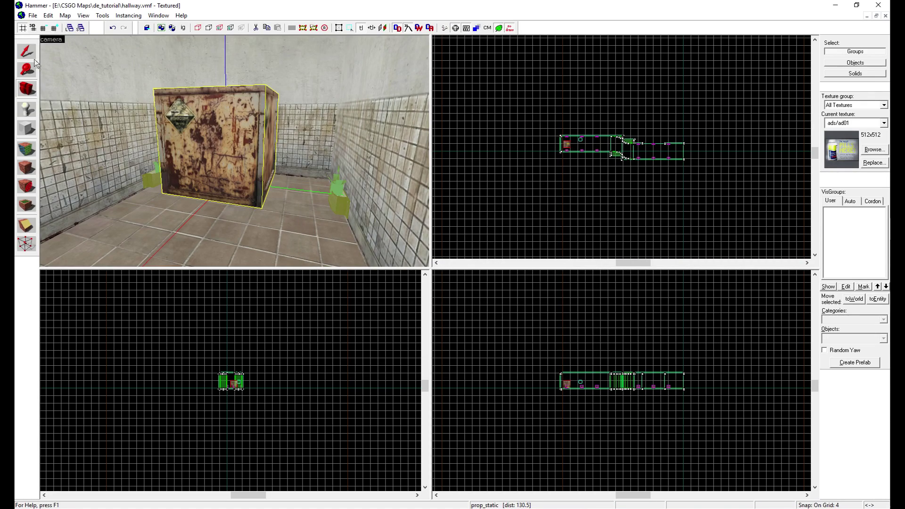
scroll(567, 138, up, 6)
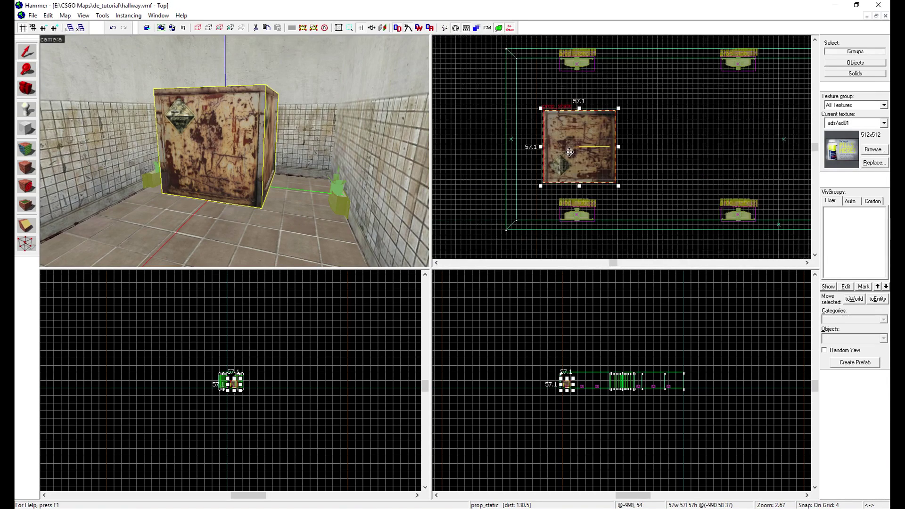
click(554, 174)
drag(521, 137, 639, 117)
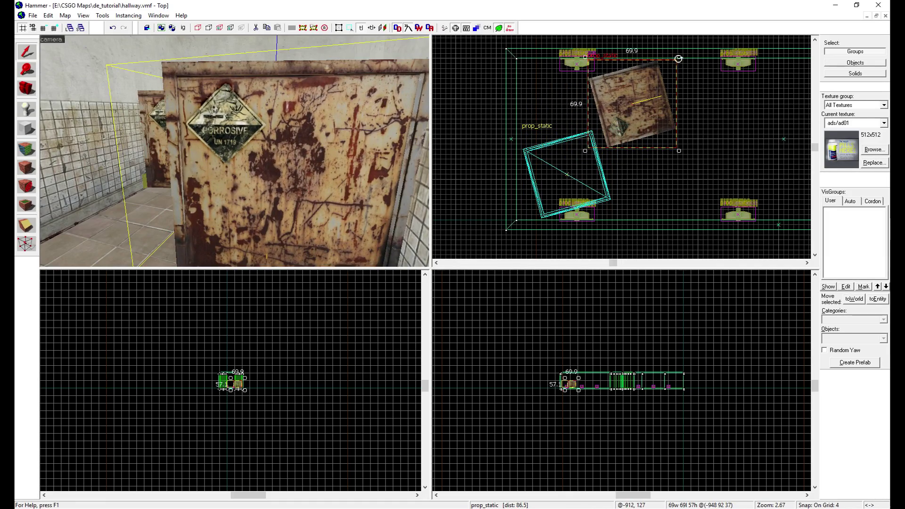
drag(679, 62, 715, 97)
key(Escape)
key(z)
key(s)
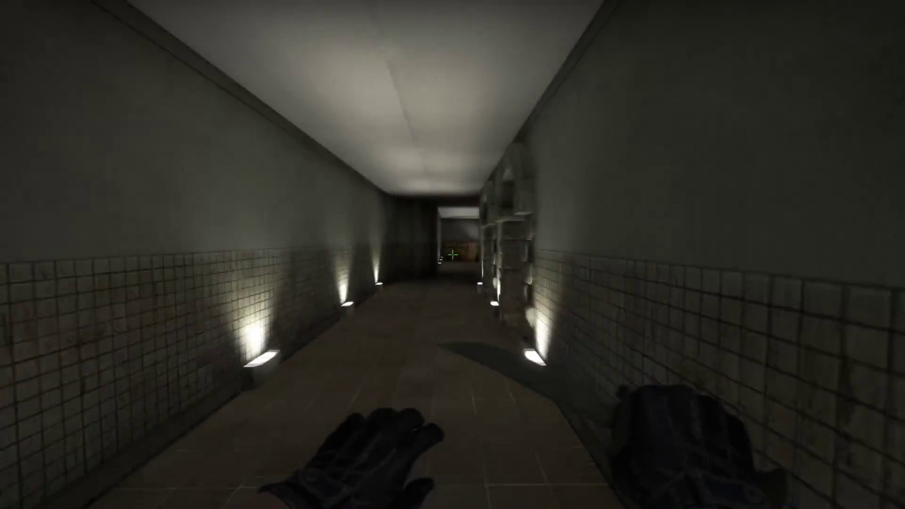
key(1)
key(w)
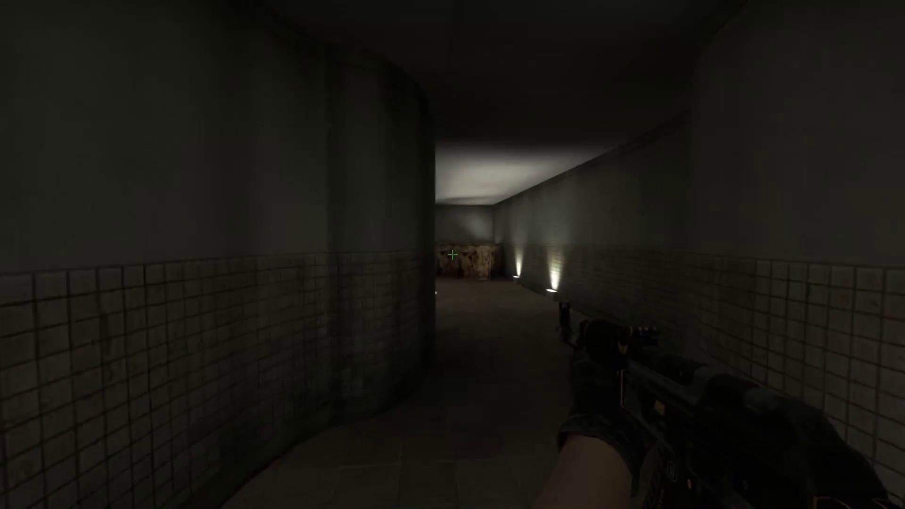
key(w)
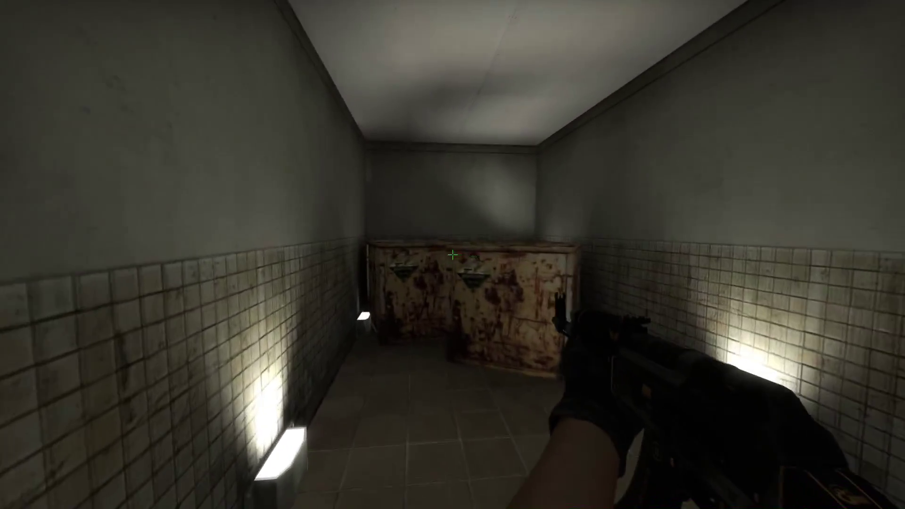
key(w)
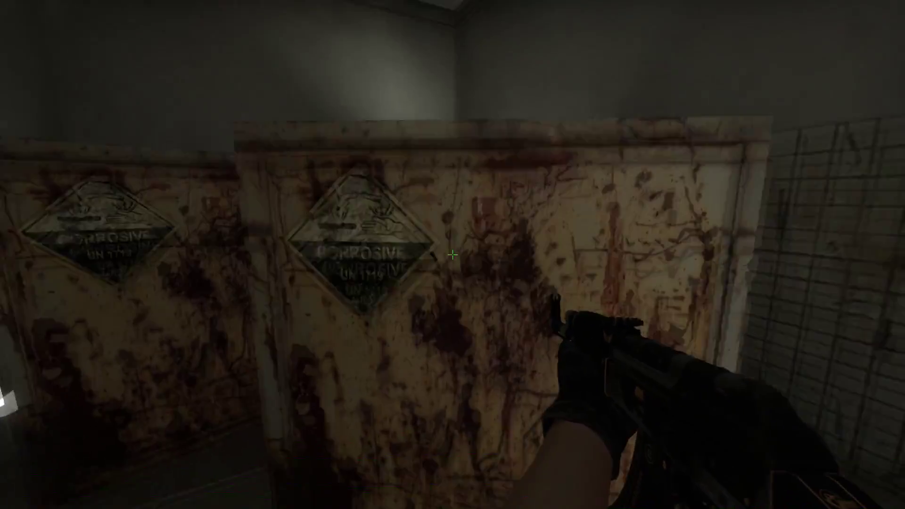
key(w)
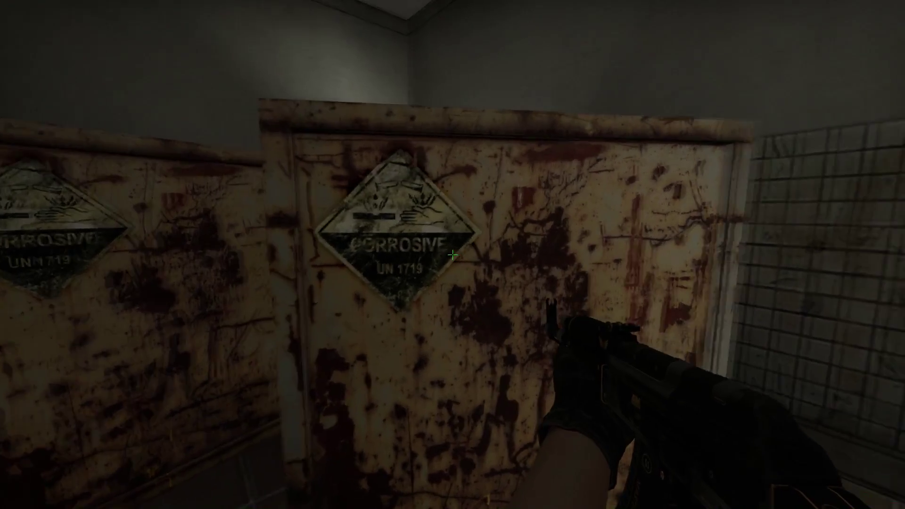
key(w)
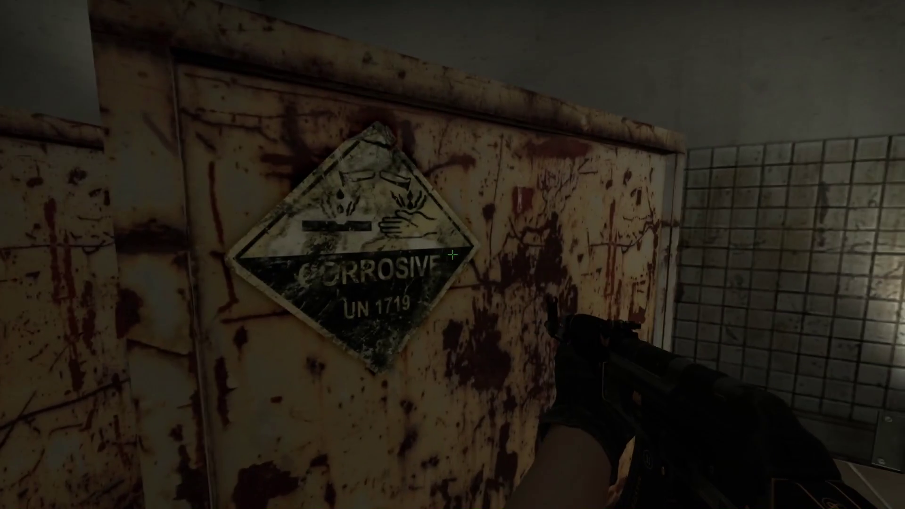
key(s)
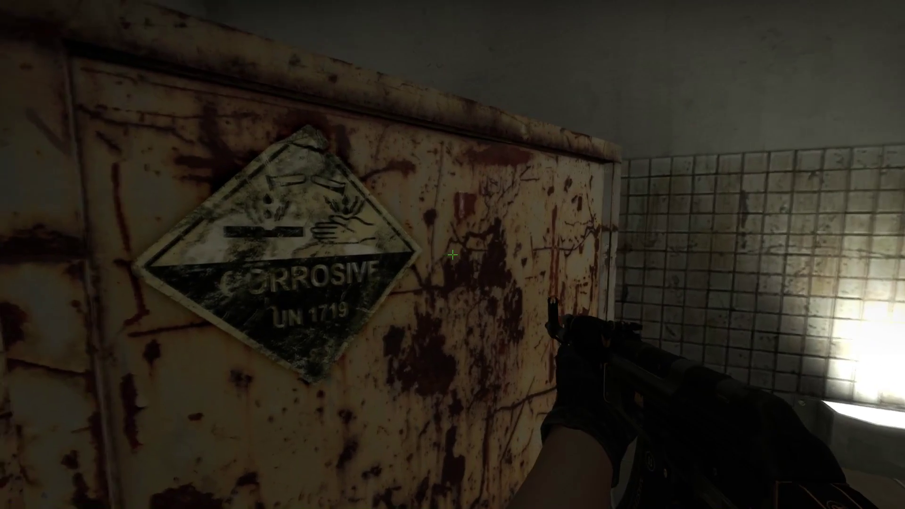
key(s)
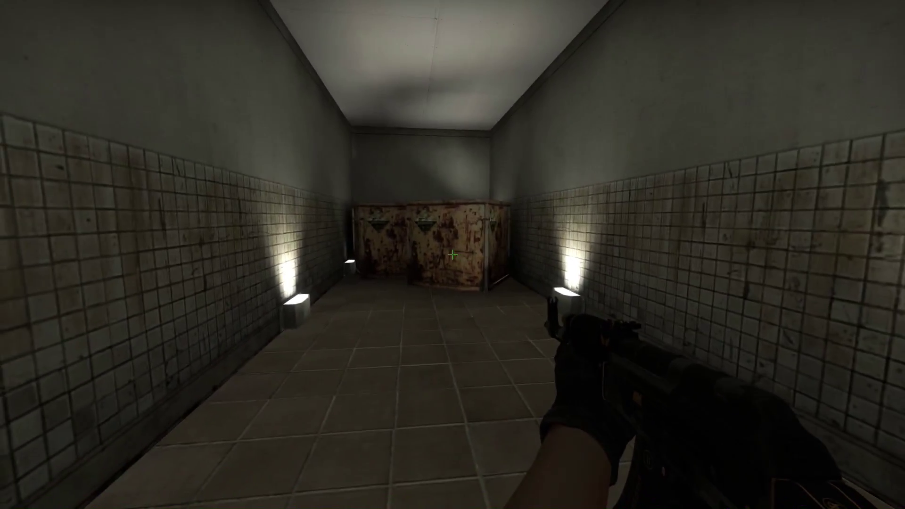
key(w)
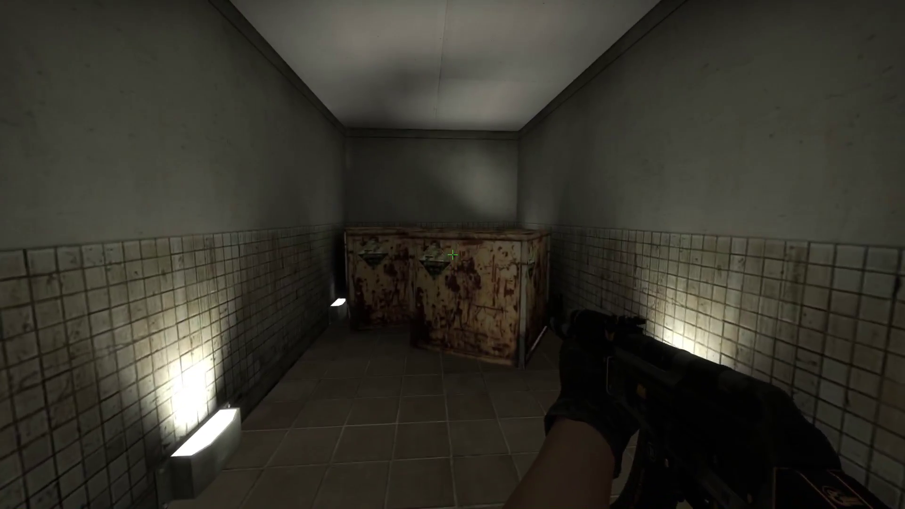
key(w)
click(452, 255)
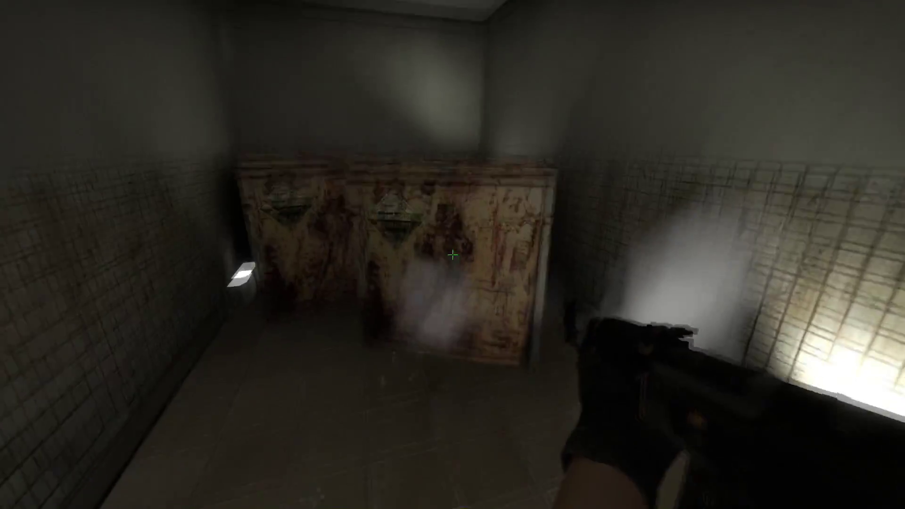